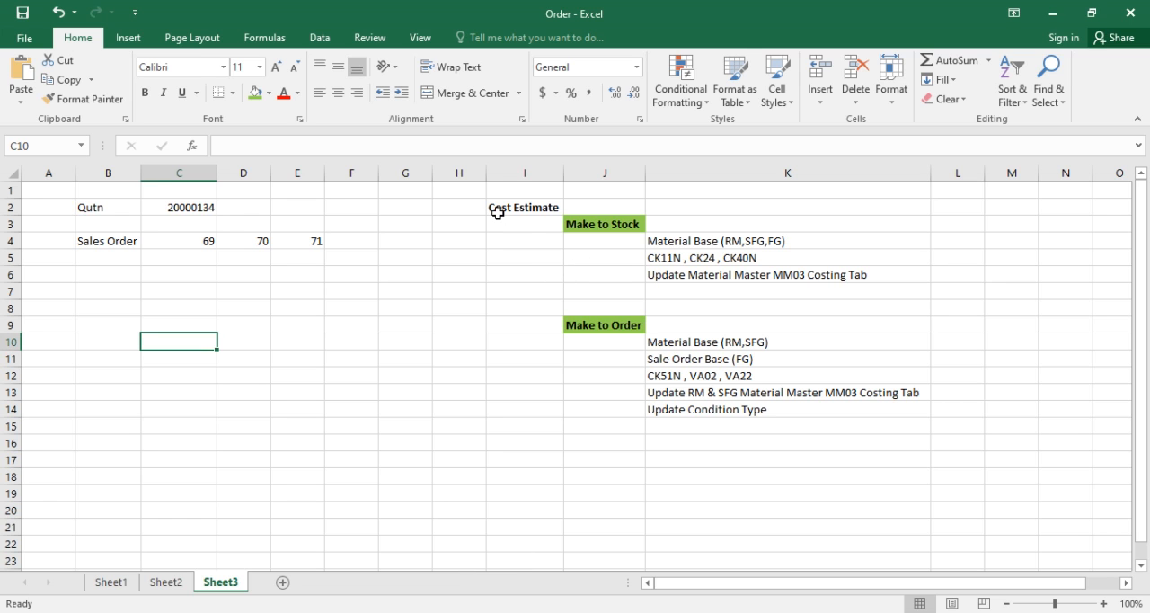
- Review the make-to-stock and make-to-order notes under Cost Estimate in the worksheet
{"action": "left_click_drag", "start_coordinate": [493, 191], "coordinate": [916, 462]}
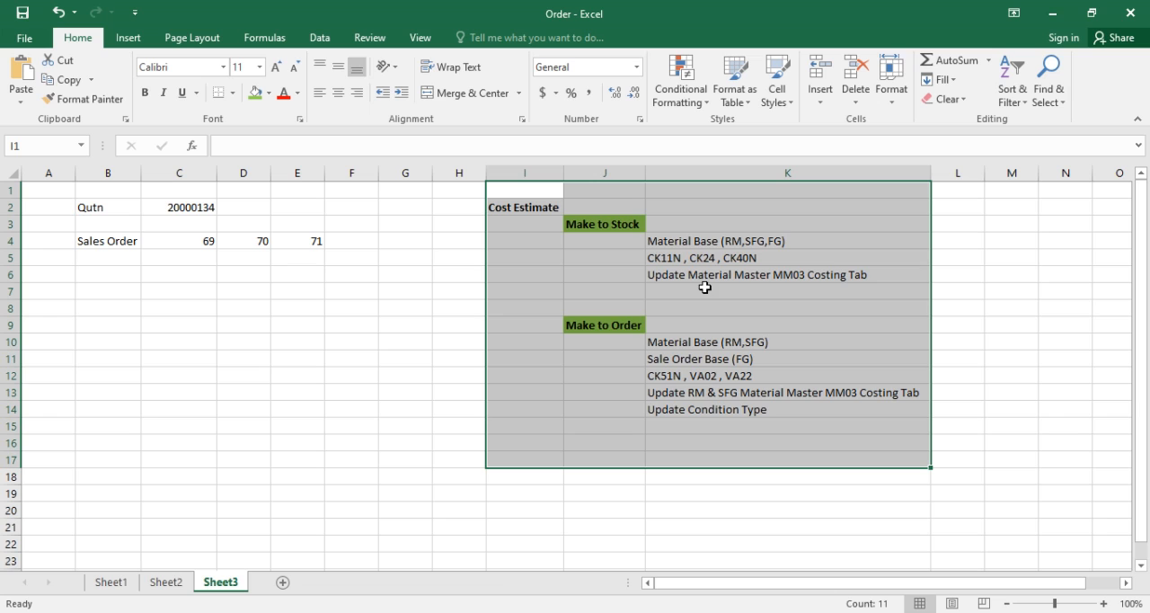
{"action": "left_click", "coordinate": [674, 258]}
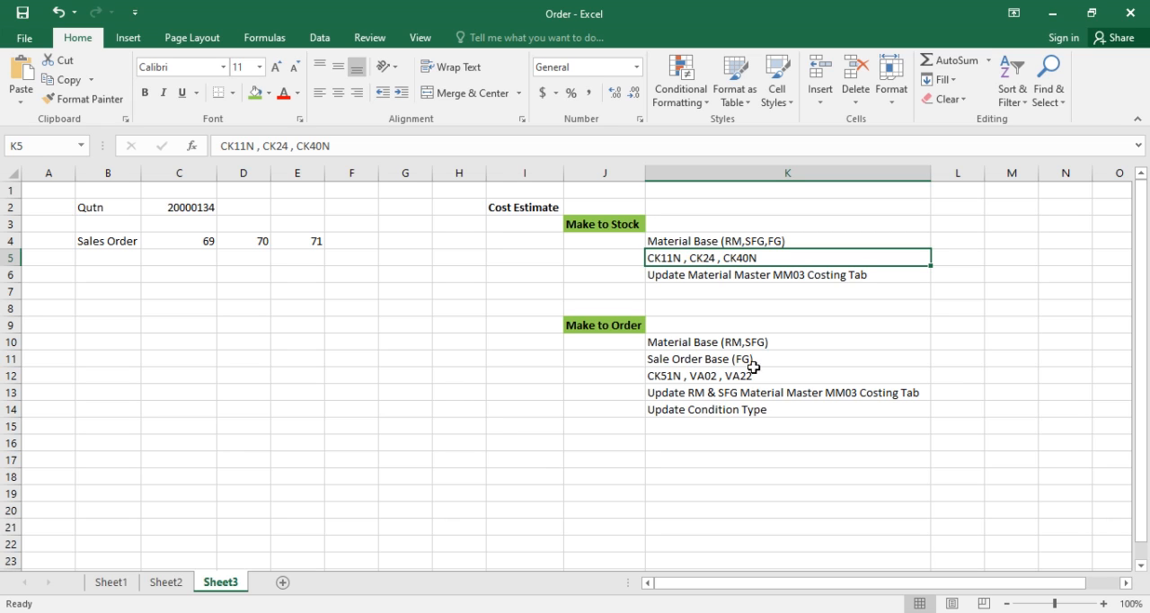
{"action": "left_click", "coordinate": [716, 362]}
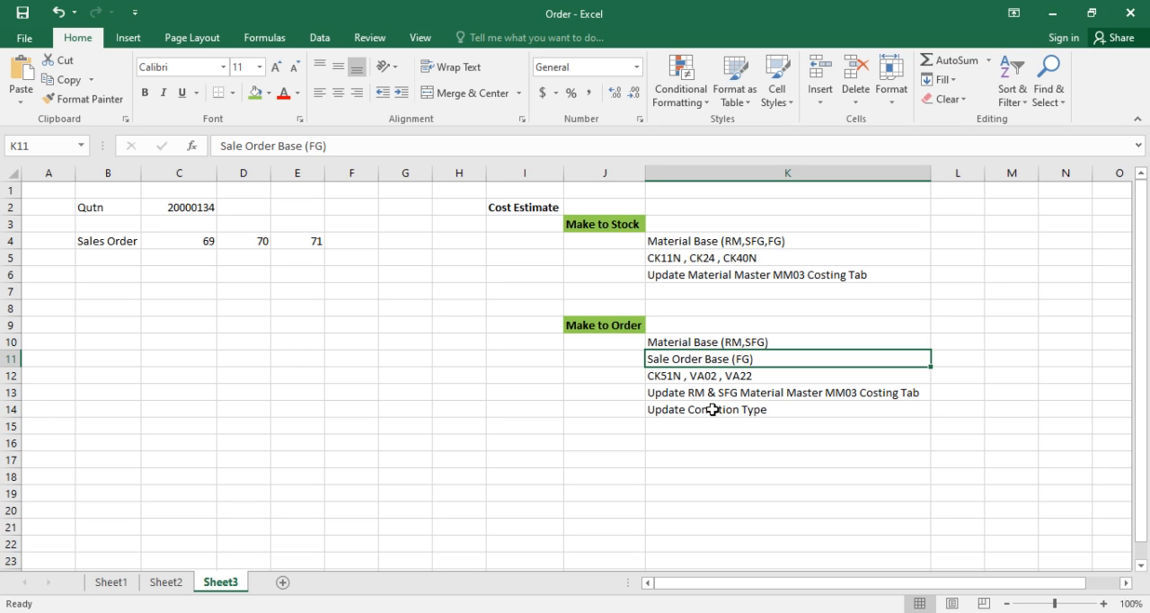
- Switch to SAP and start transaction VA22 for changing quotations
{"action": "mouse_move", "coordinate": [440, 596]}
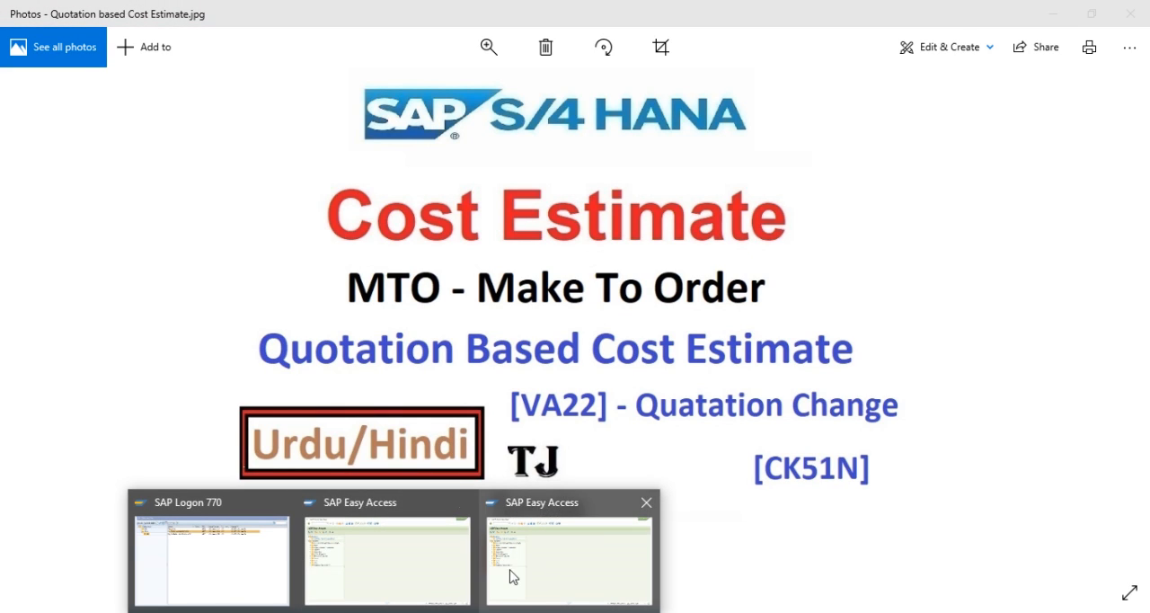
{"action": "left_click", "coordinate": [411, 575]}
{"action": "key", "text": "Return"}
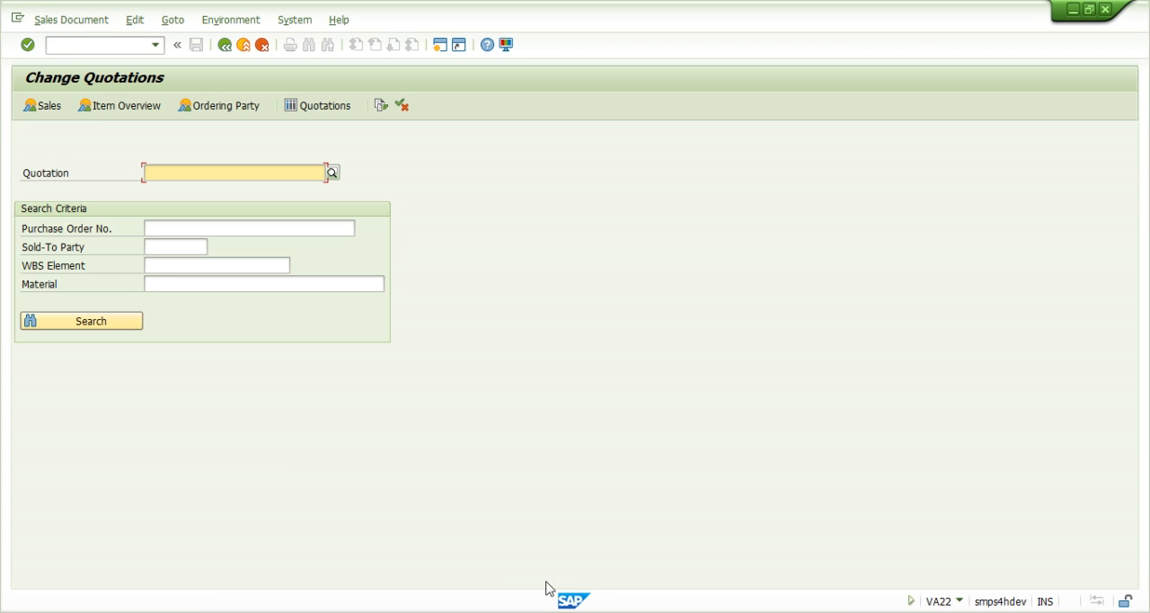
- Copy the quotation number from cell C2 of the Order workbook and open that quotation for change in SAP
{"action": "key", "text": "alt+Tab"}
{"action": "left_click", "coordinate": [204, 205]}
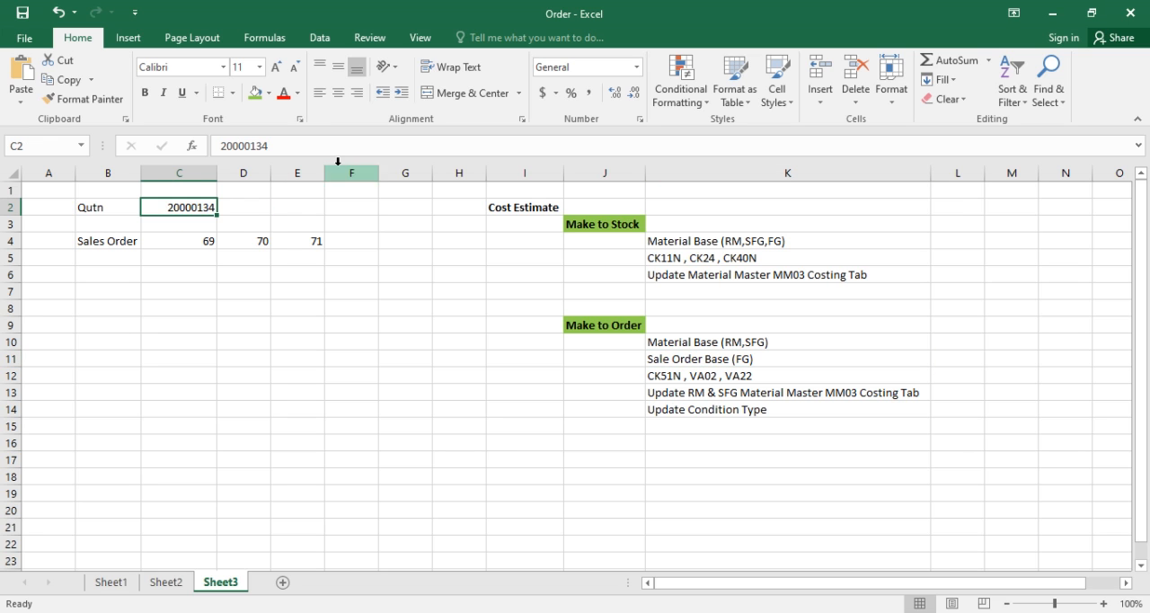
{"action": "left_click_drag", "start_coordinate": [314, 150], "coordinate": [70, 157]}
{"action": "key", "text": "ctrl+c"}
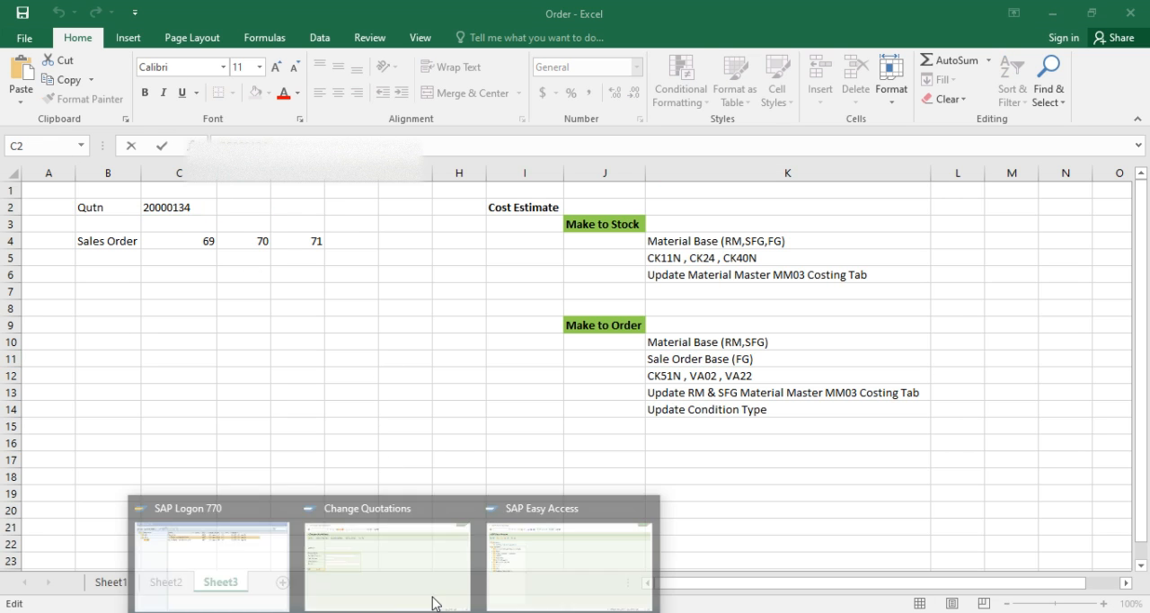
{"action": "left_click", "coordinate": [417, 575]}
{"action": "key", "text": "ctrl+v"}
{"action": "key", "text": "Return"}
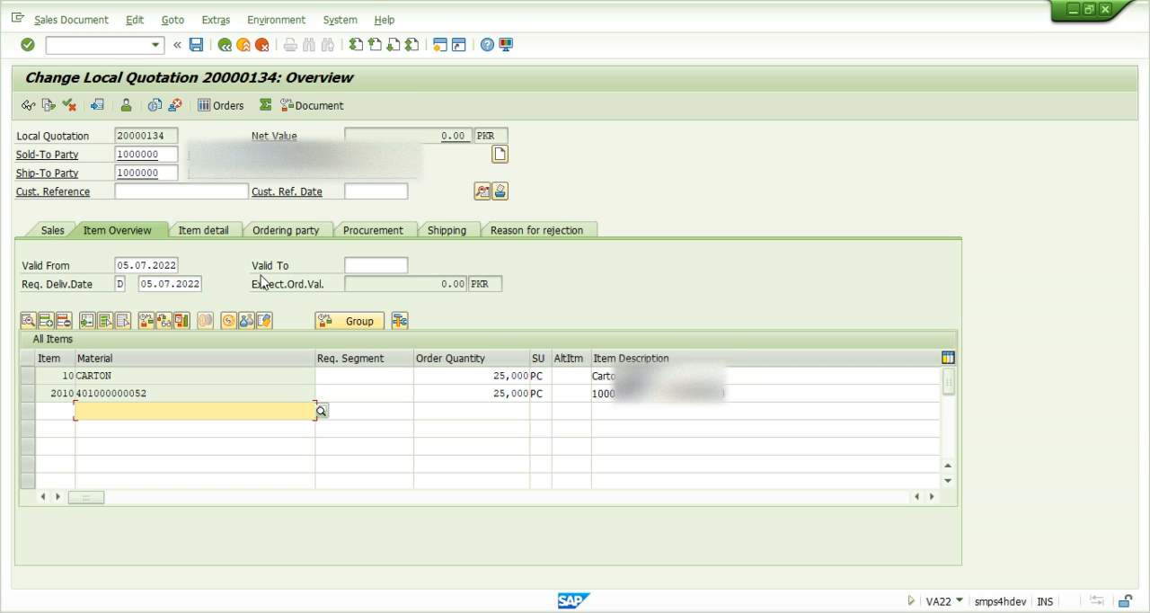
- Open the costing of quotation item 2010 and calculate its sales order cost estimate after checking the costing data
{"action": "left_click", "coordinate": [141, 393]}
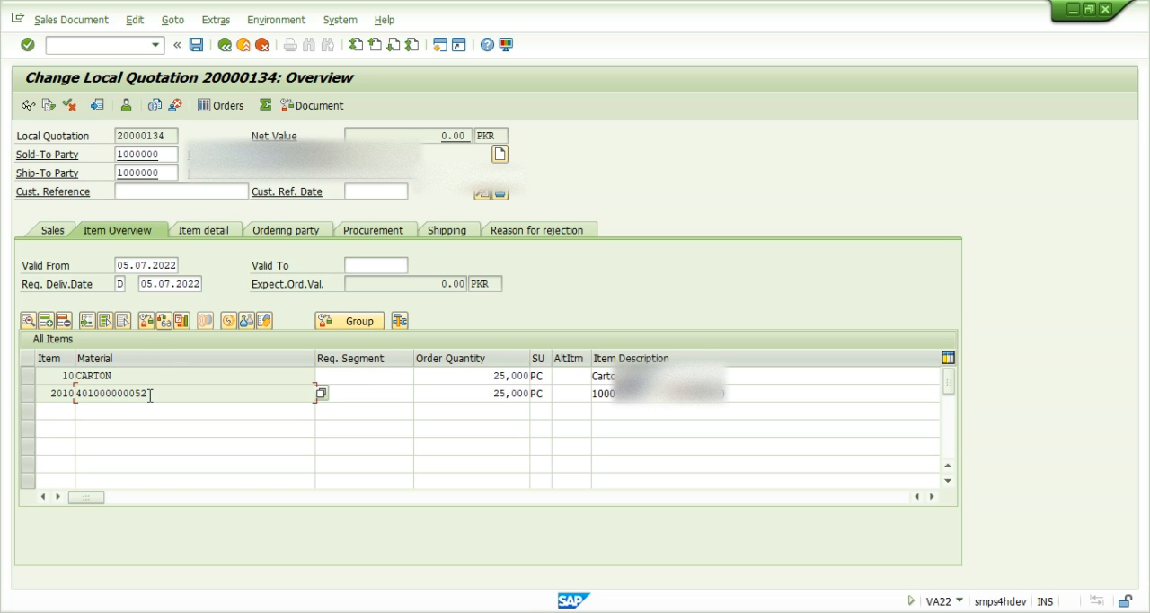
{"action": "double_click", "coordinate": [149, 394]}
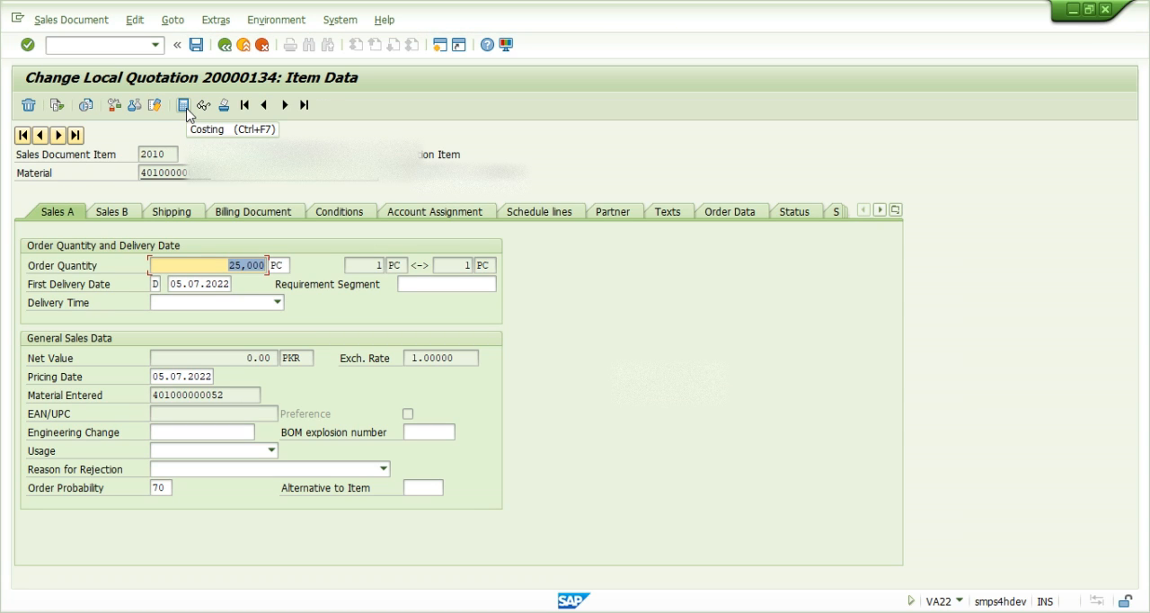
{"action": "left_click", "coordinate": [216, 20]}
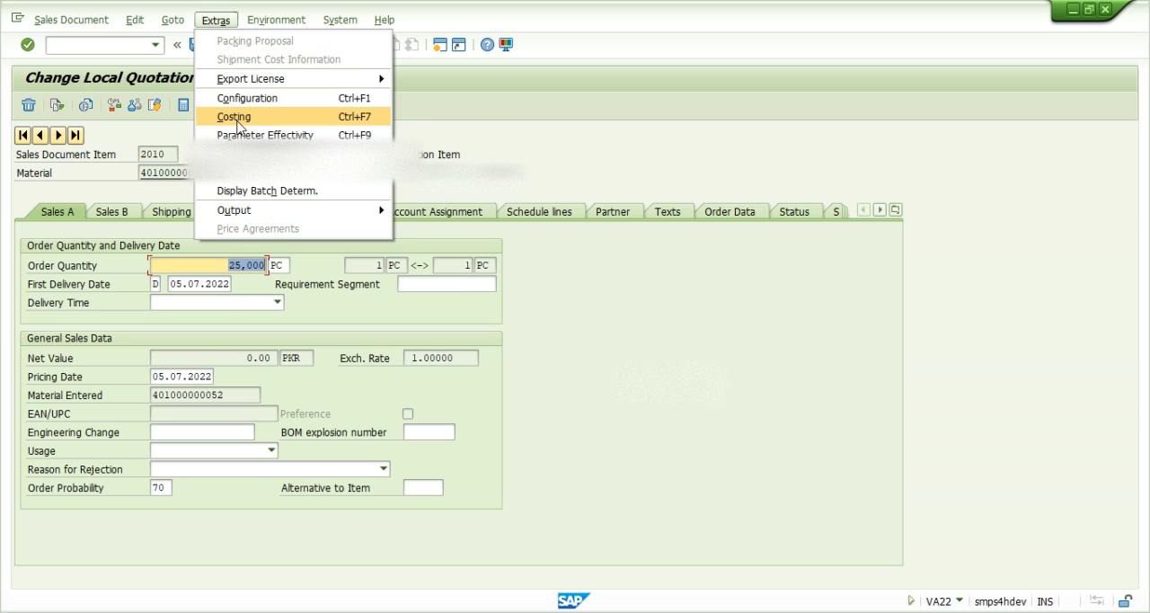
{"action": "left_click", "coordinate": [239, 126]}
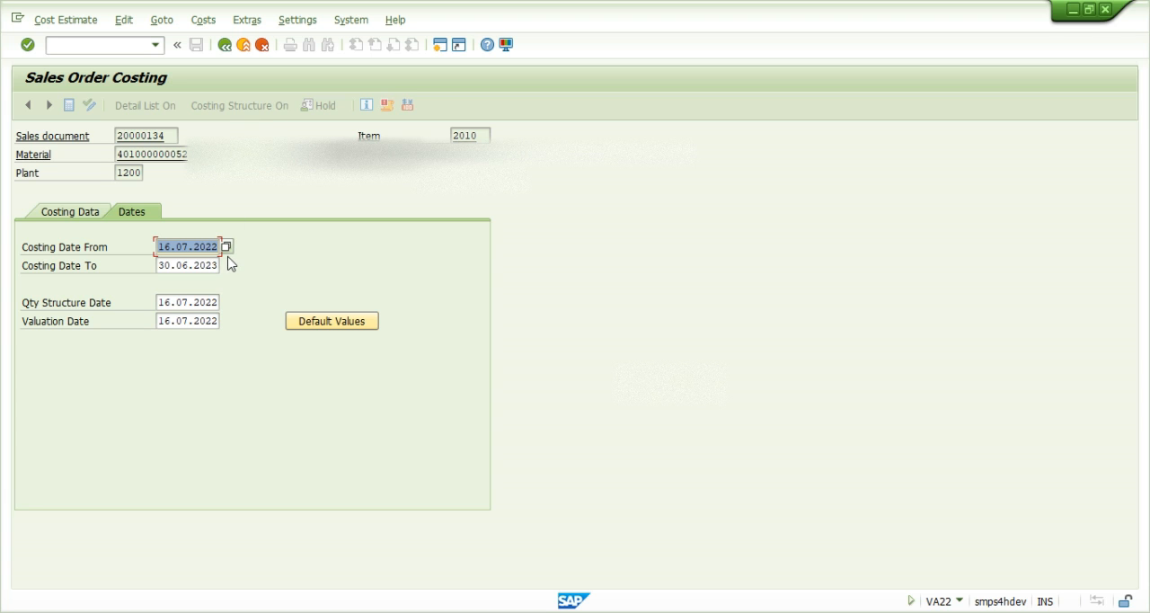
{"action": "left_click", "coordinate": [64, 218]}
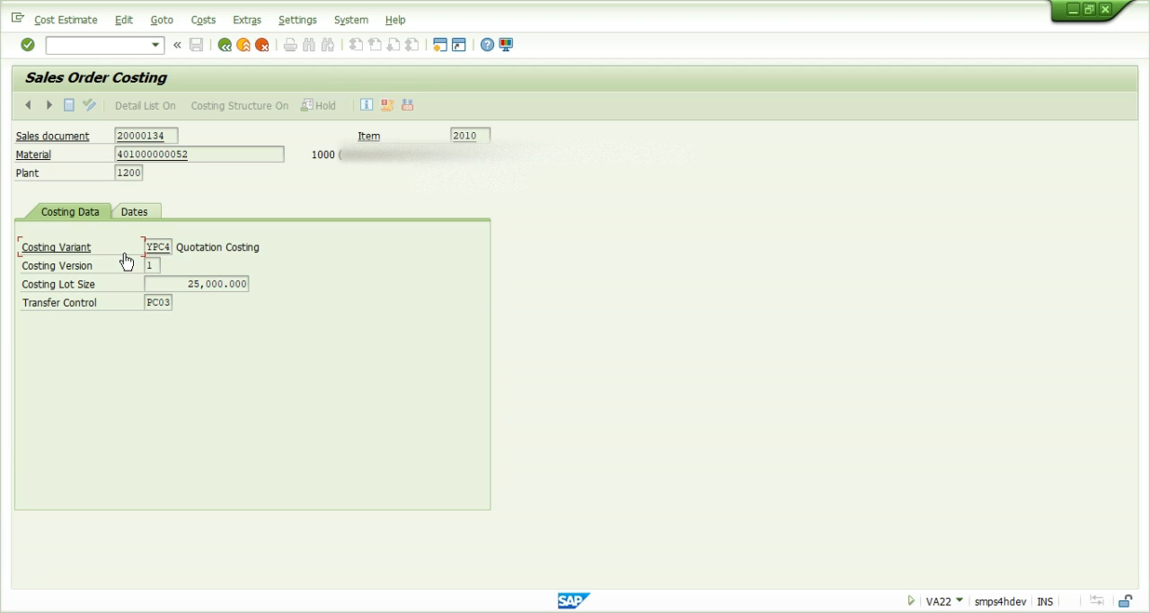
{"action": "double_click", "coordinate": [152, 242]}
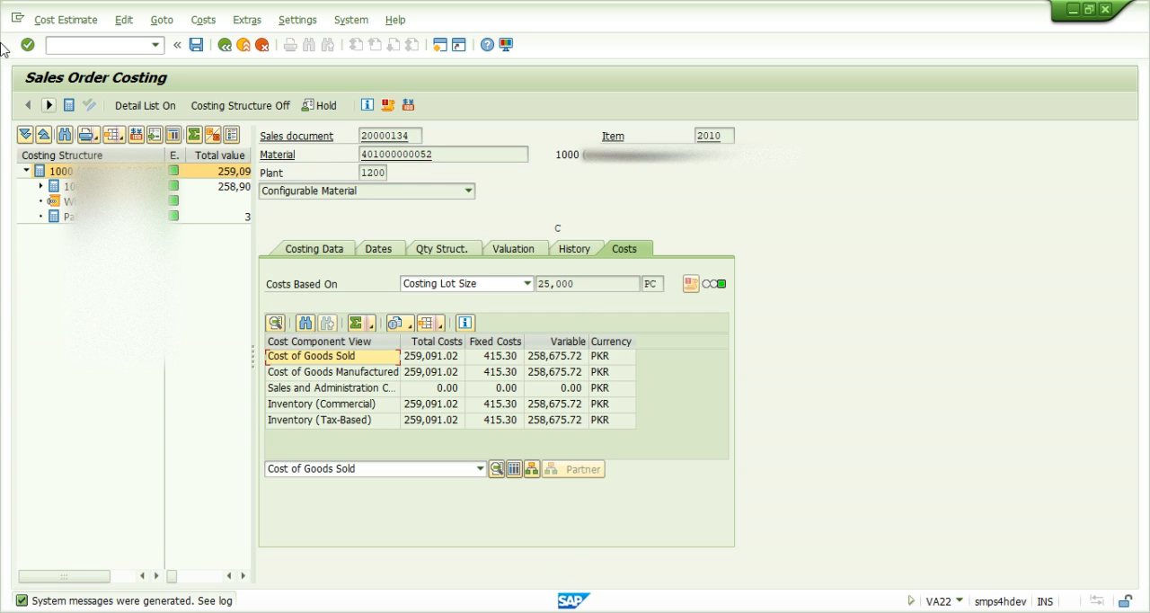
- Expand the lower levels of the costing structure and widen it to see the value and quantity columns
{"action": "left_click", "coordinate": [41, 186]}
{"action": "left_click", "coordinate": [54, 201]}
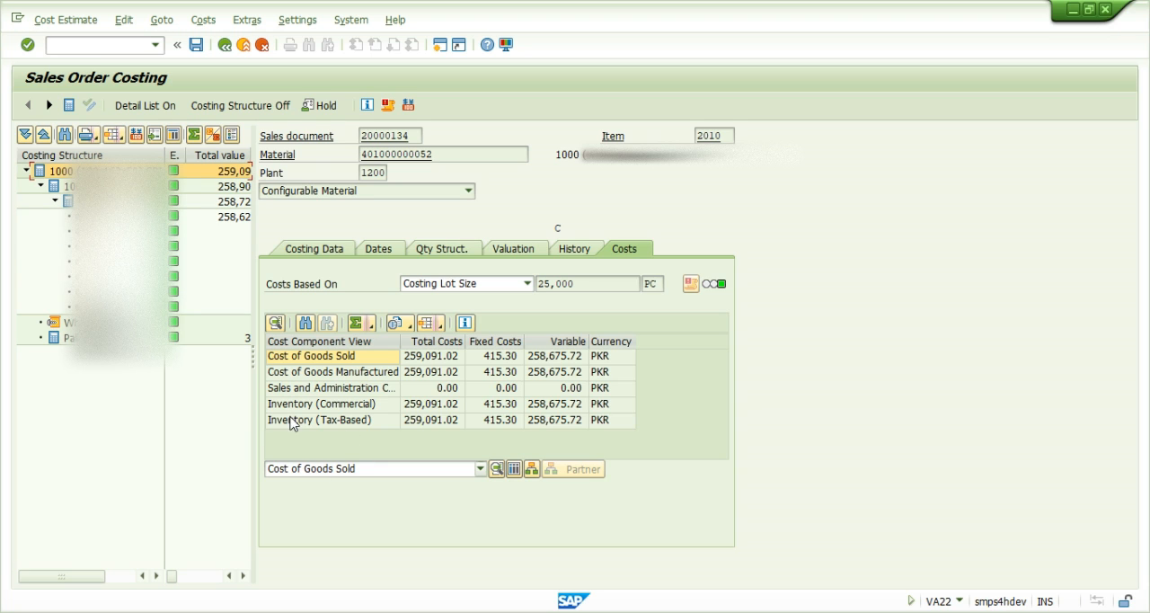
{"action": "left_click_drag", "start_coordinate": [252, 355], "coordinate": [362, 378]}
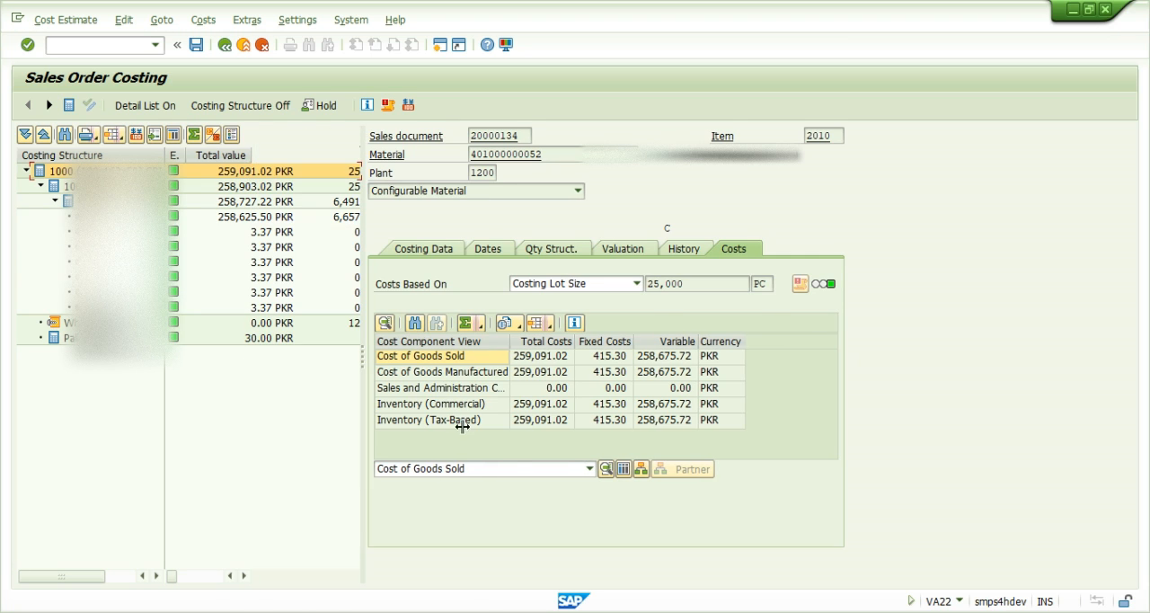
- Display the itemization of the cost estimate and examine its activity and material lines
{"action": "left_click", "coordinate": [605, 469]}
{"action": "scroll", "coordinate": [797, 542], "scroll_direction": "up", "scroll_amount": 2}
{"action": "scroll", "coordinate": [797, 542], "scroll_direction": "down", "scroll_amount": 2}
{"action": "scroll", "coordinate": [797, 542], "scroll_direction": "up", "scroll_amount": 2}
{"action": "left_click", "coordinate": [425, 500]}
{"action": "left_click", "coordinate": [431, 514]}
{"action": "left_click", "coordinate": [456, 530]}
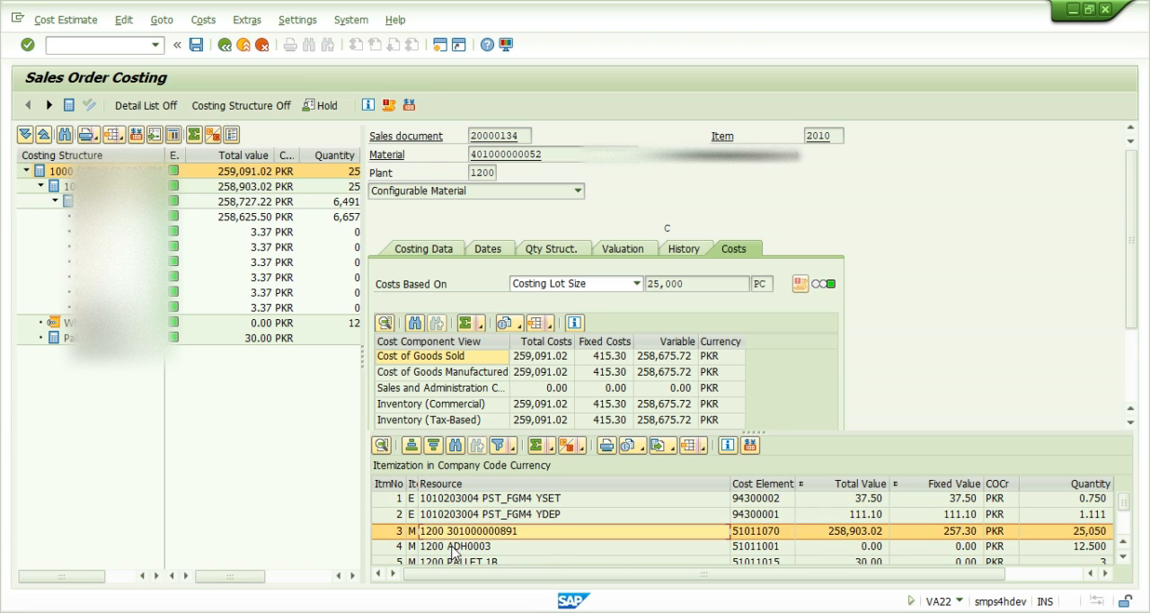
{"action": "scroll", "coordinate": [454, 551], "scroll_direction": "down", "scroll_amount": 2}
{"action": "scroll", "coordinate": [446, 539], "scroll_direction": "down", "scroll_amount": 1}
{"action": "scroll", "coordinate": [446, 539], "scroll_direction": "up", "scroll_amount": 3}
{"action": "scroll", "coordinate": [447, 539], "scroll_direction": "down", "scroll_amount": 3}
{"action": "left_click", "coordinate": [469, 532]}
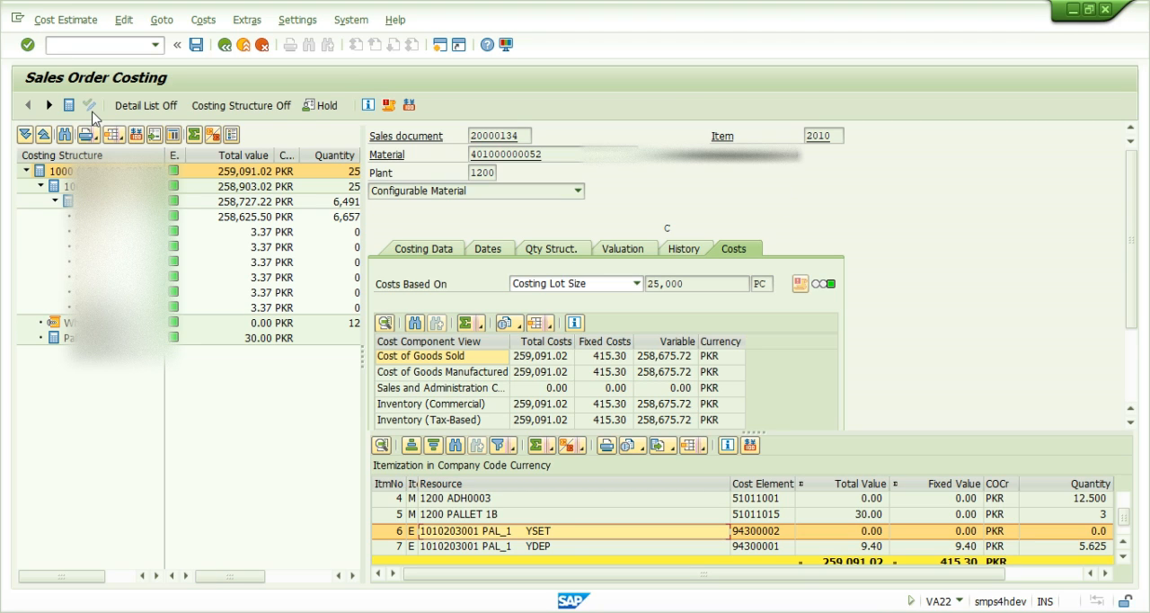
- Leave the sales order costing and the quotation, returning to the SAP Easy Access screen
{"action": "left_click", "coordinate": [225, 45]}
{"action": "left_click", "coordinate": [310, 308]}
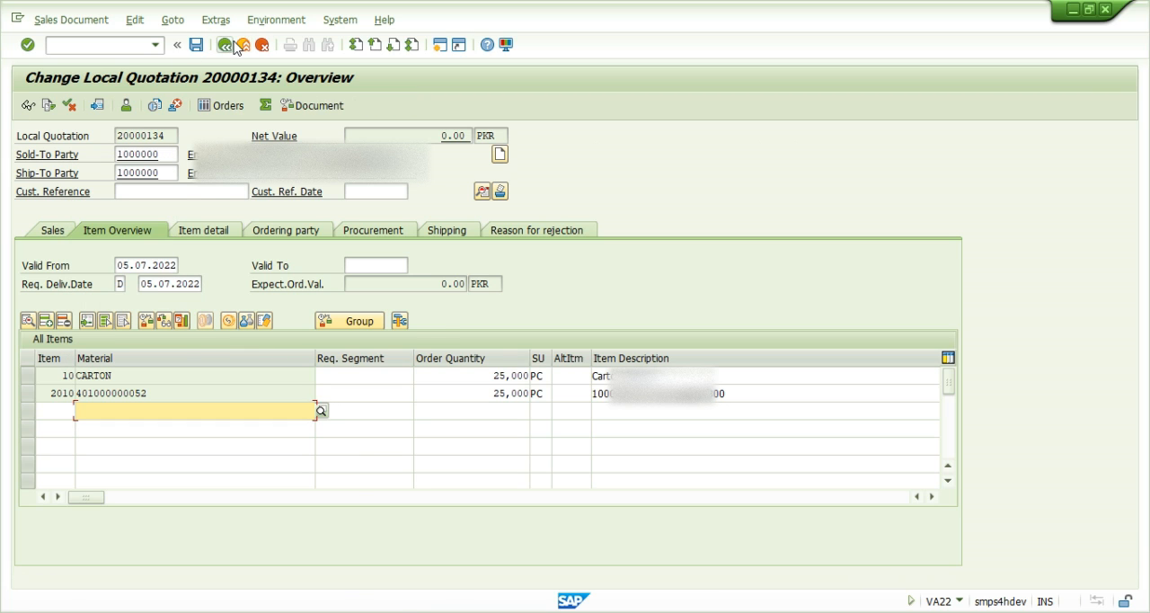
{"action": "left_click", "coordinate": [239, 45]}
{"action": "left_click", "coordinate": [299, 310]}
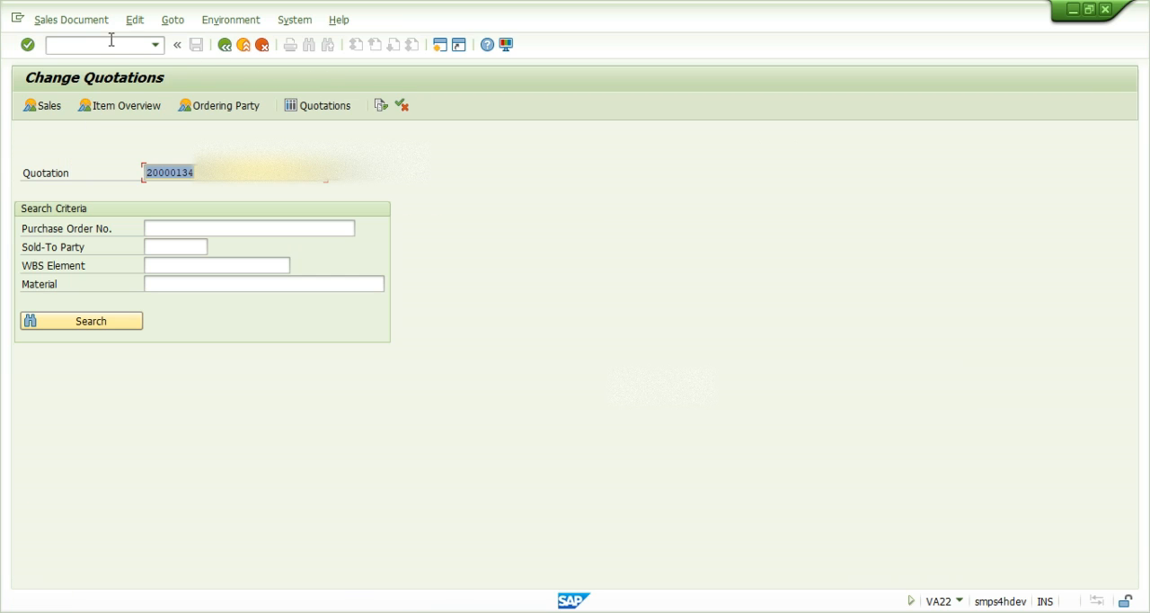
{"action": "left_click", "coordinate": [224, 45]}
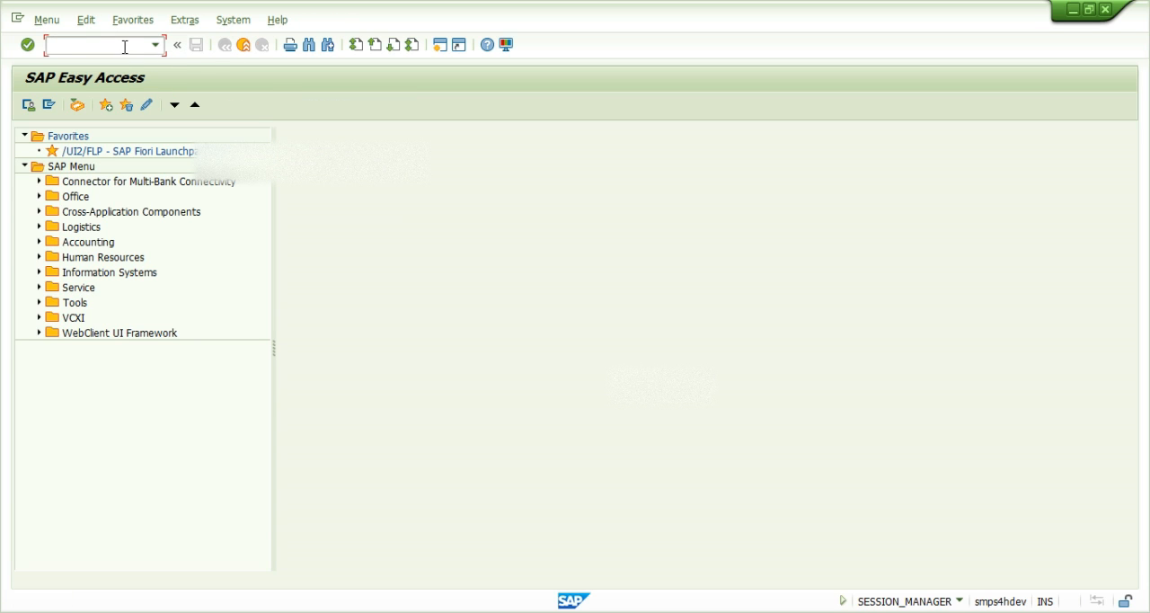
- Start transaction CK51N and enter the copied quotation number as the sales document
{"action": "key", "text": "Return"}
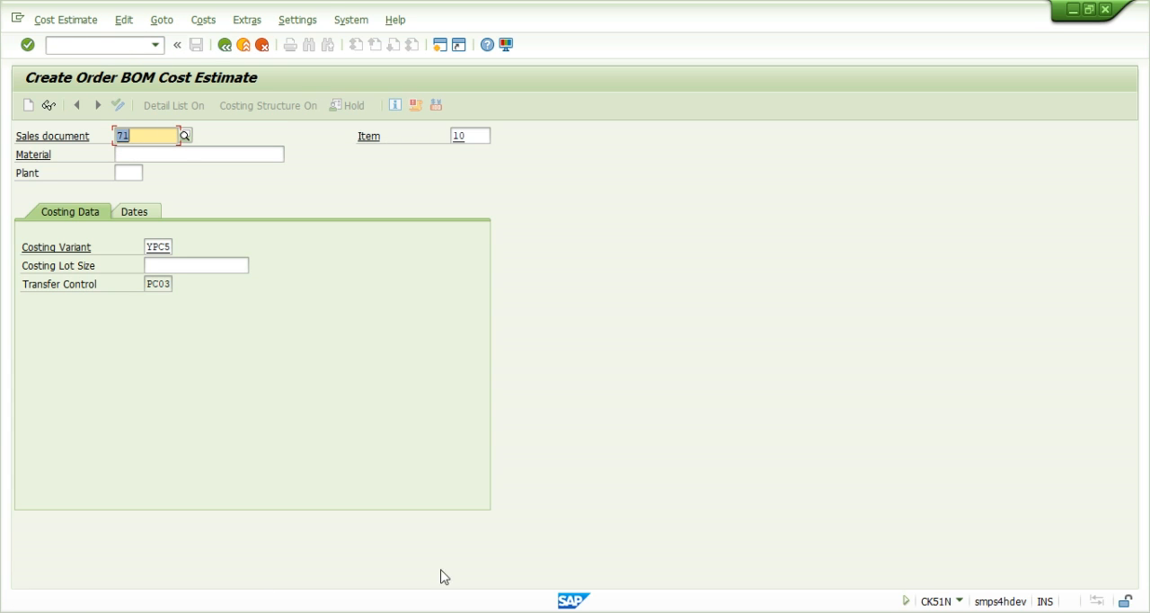
{"action": "key", "text": "alt+Tab"}
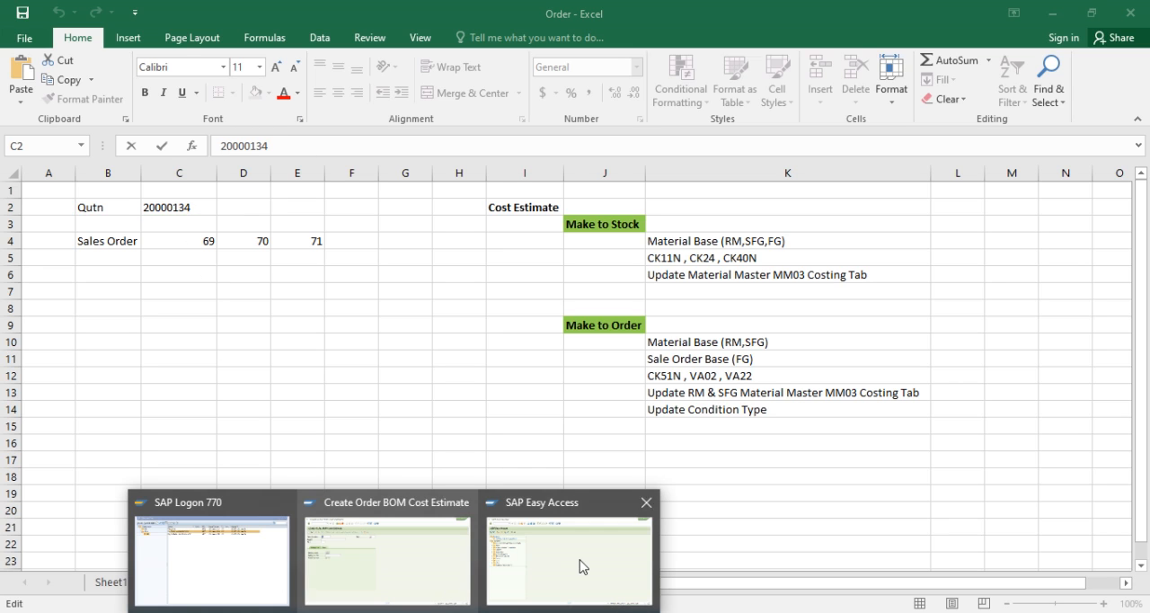
{"action": "left_click", "coordinate": [405, 557]}
{"action": "key", "text": "ctrl+v"}
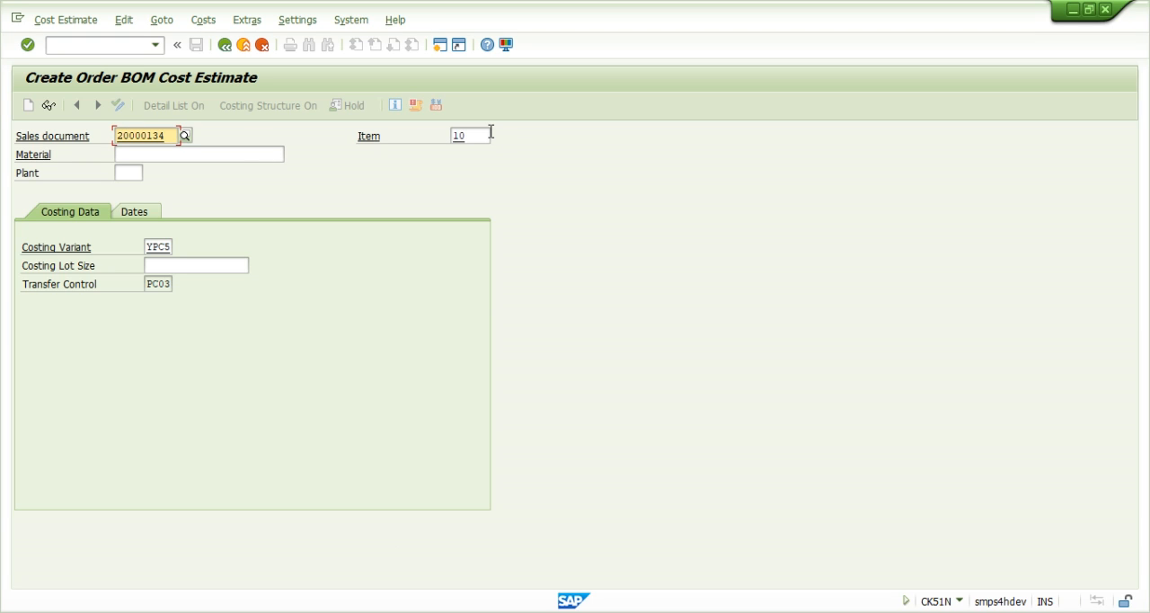
- Try the order BOM cost estimate with item 20 and with item 10 of the quotation
{"action": "key", "text": "Tab"}
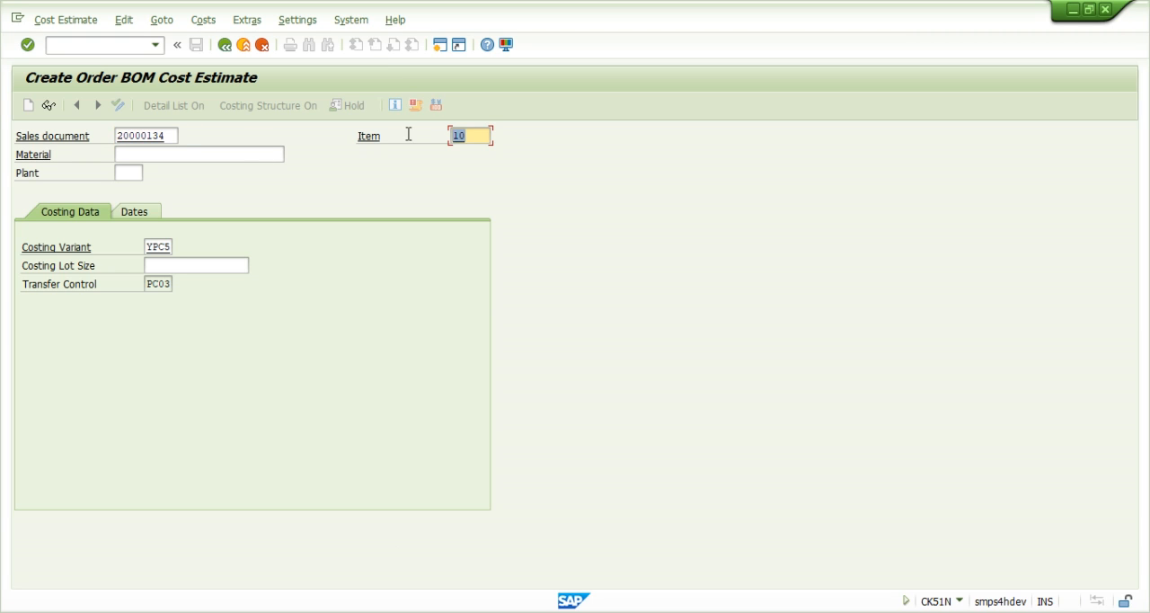
{"action": "type", "text": "20"}
{"action": "key", "text": "Return"}
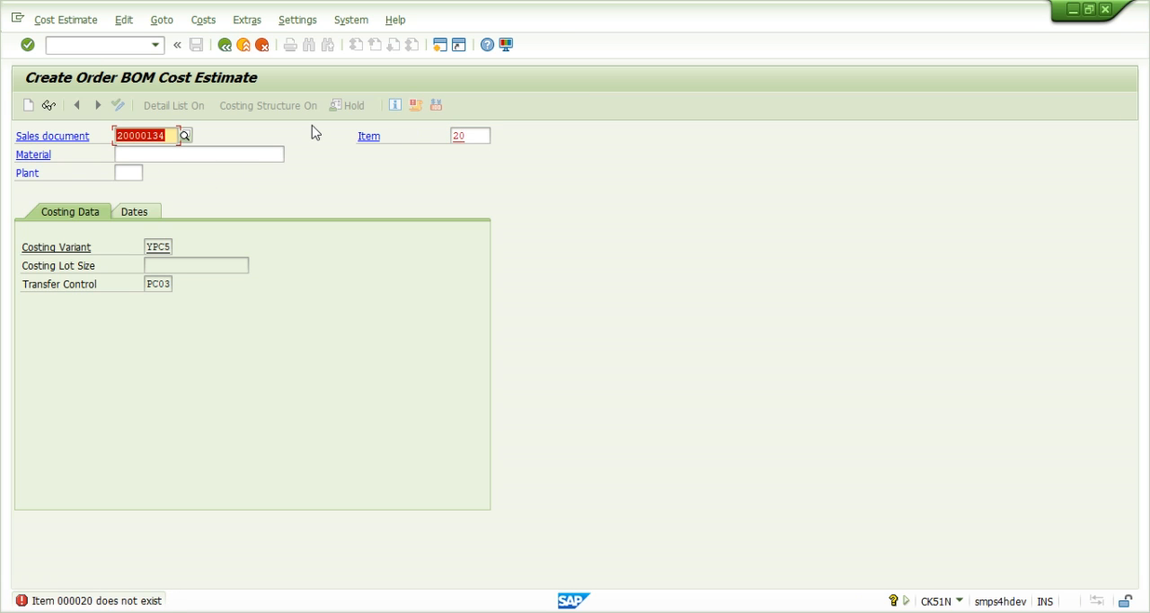
{"action": "key", "text": "Tab"}
{"action": "type", "text": "10"}
{"action": "key", "text": "Return"}
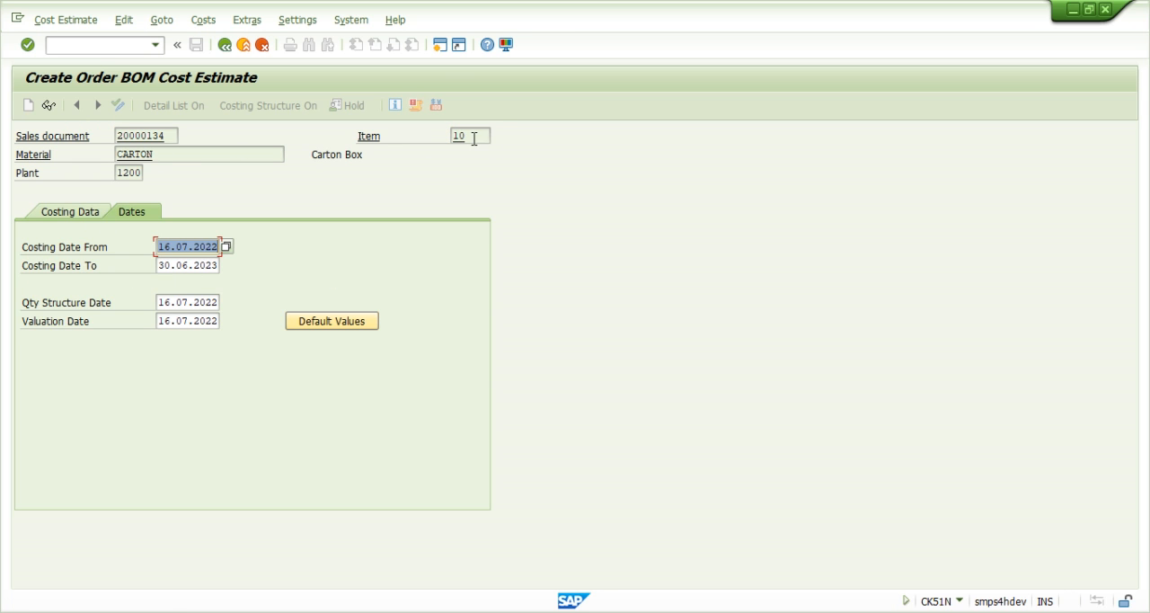
- Open the quotation with VA22 in the second SAP session and copy item number 2010 from its item overview
{"action": "mouse_move", "coordinate": [399, 610]}
{"action": "left_click", "coordinate": [570, 550]}
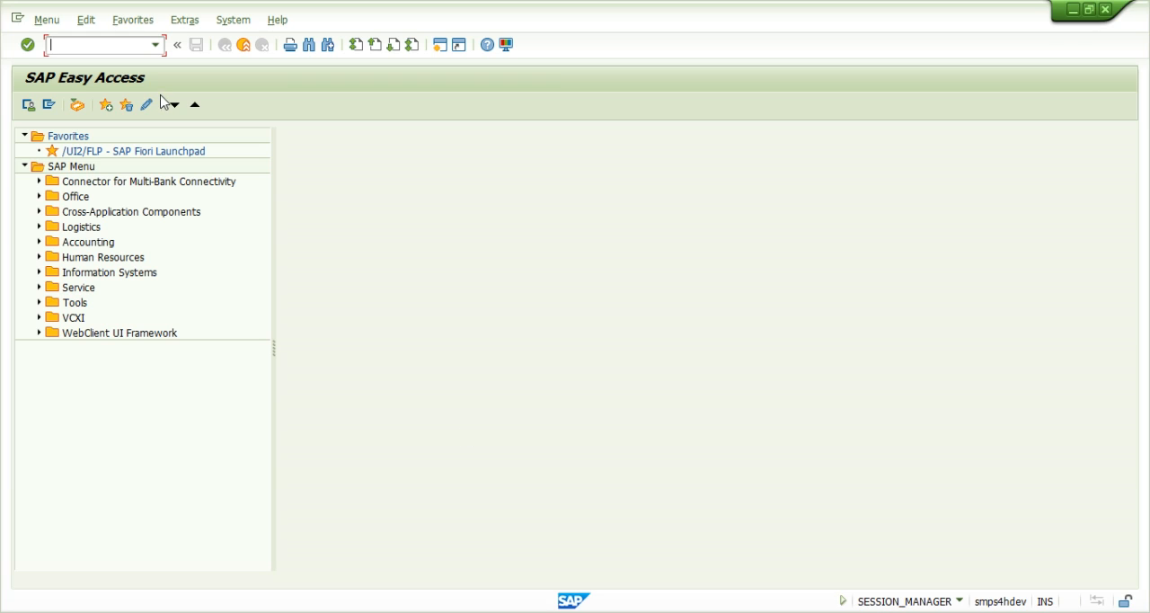
{"action": "key", "text": "Return"}
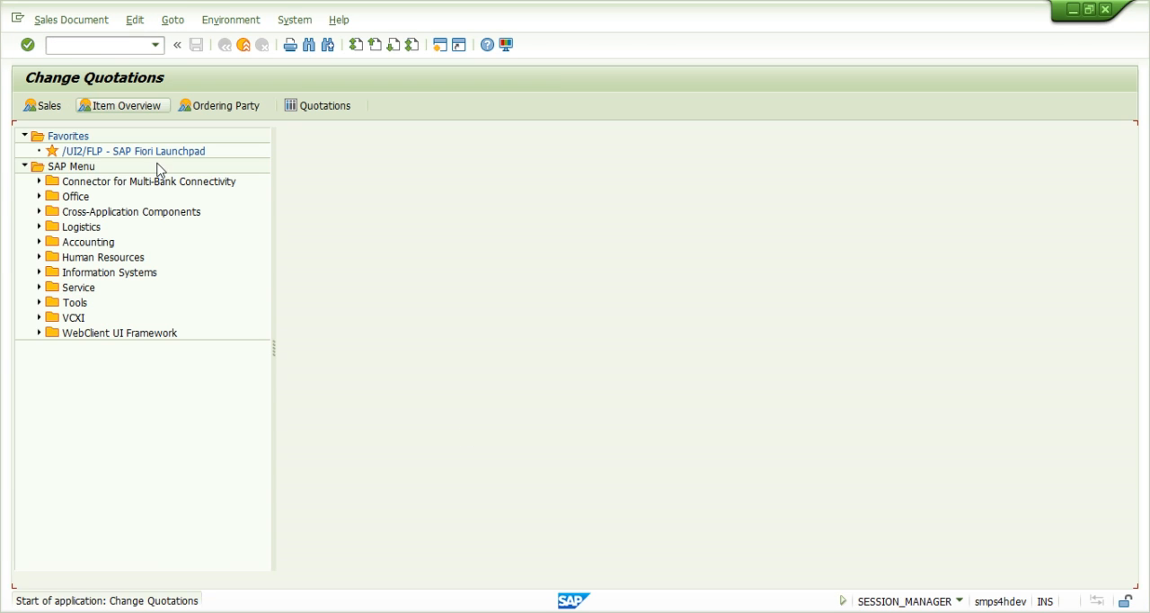
{"action": "key", "text": "Return"}
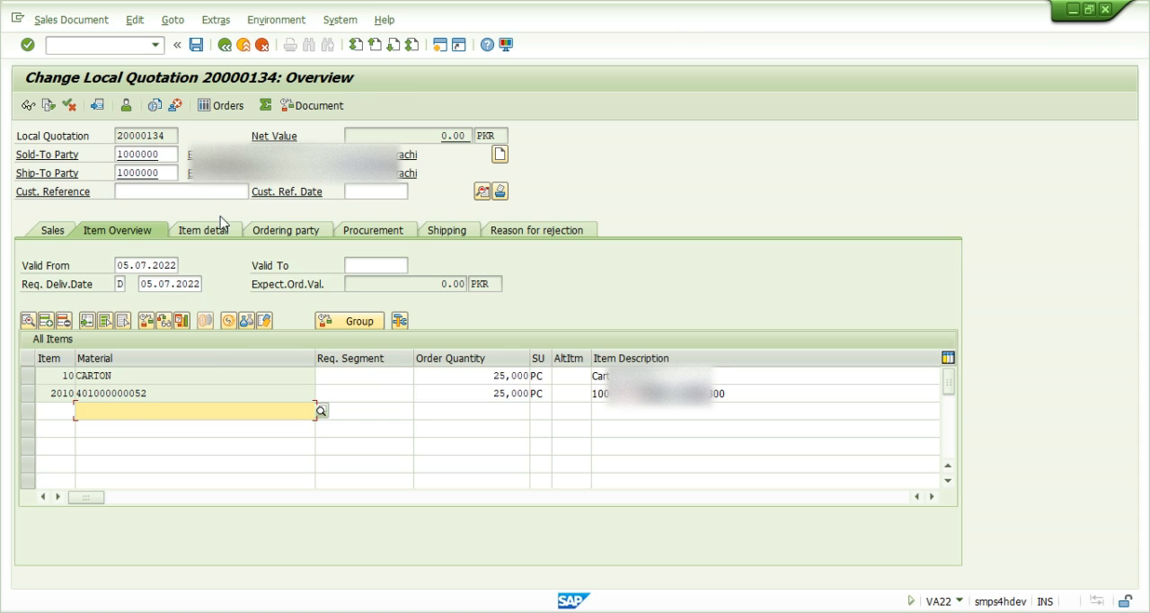
{"action": "left_click_drag", "start_coordinate": [51, 397], "coordinate": [125, 398]}
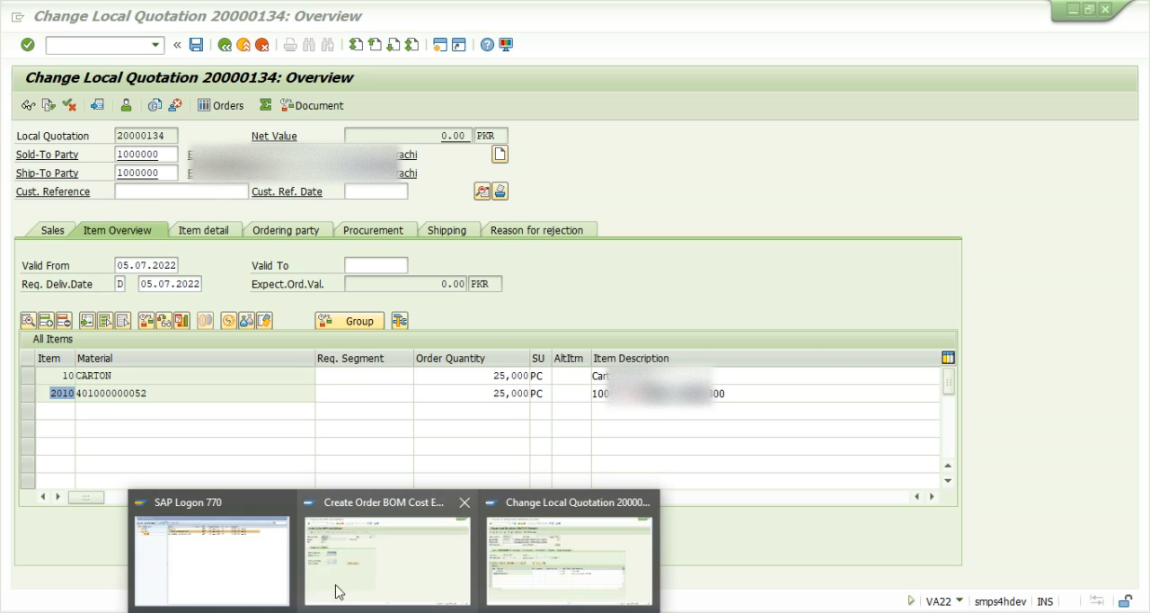
- Return to the order BOM cost estimate, change the item to 2010 and run the costing with the proposed dates
{"action": "left_click", "coordinate": [337, 590]}
{"action": "left_click", "coordinate": [245, 48]}
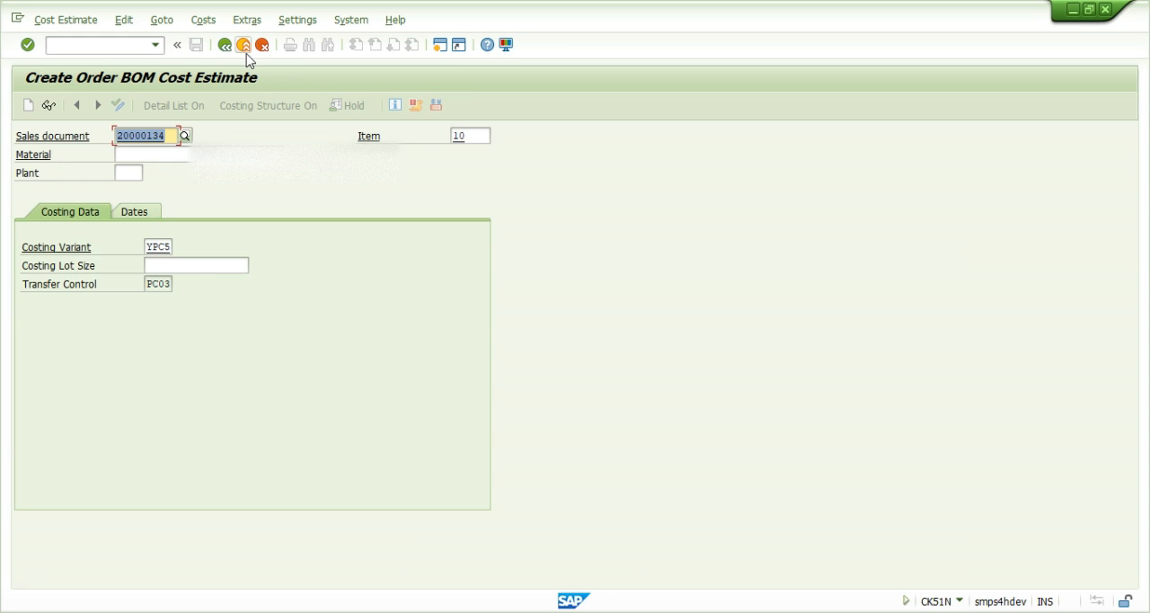
{"action": "left_click", "coordinate": [477, 137]}
{"action": "key", "text": "Return"}
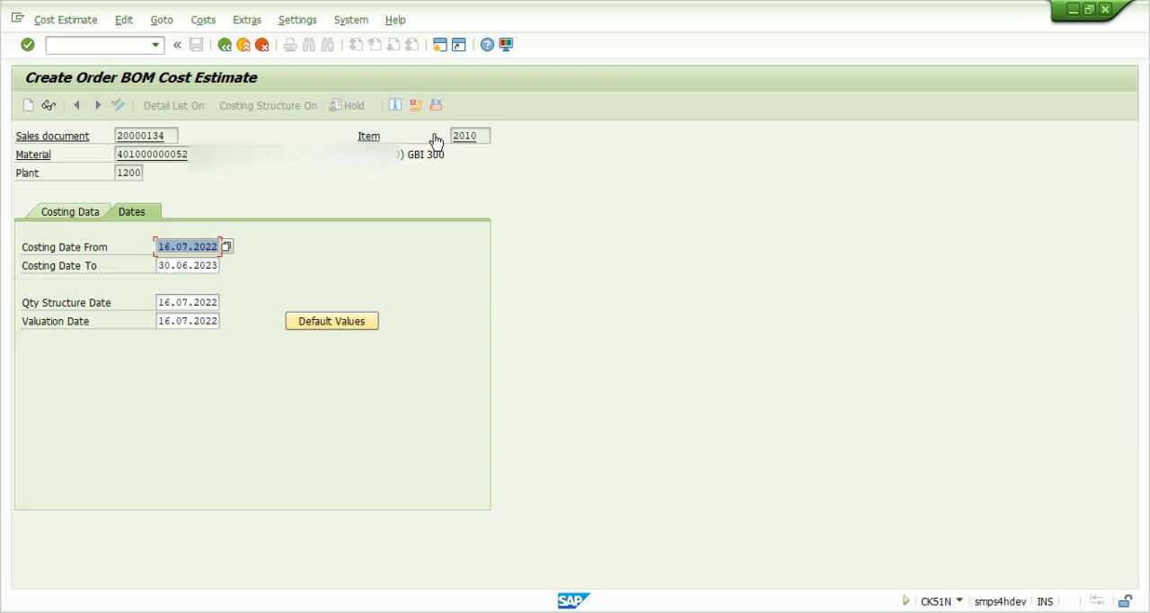
{"action": "key", "text": "Return"}
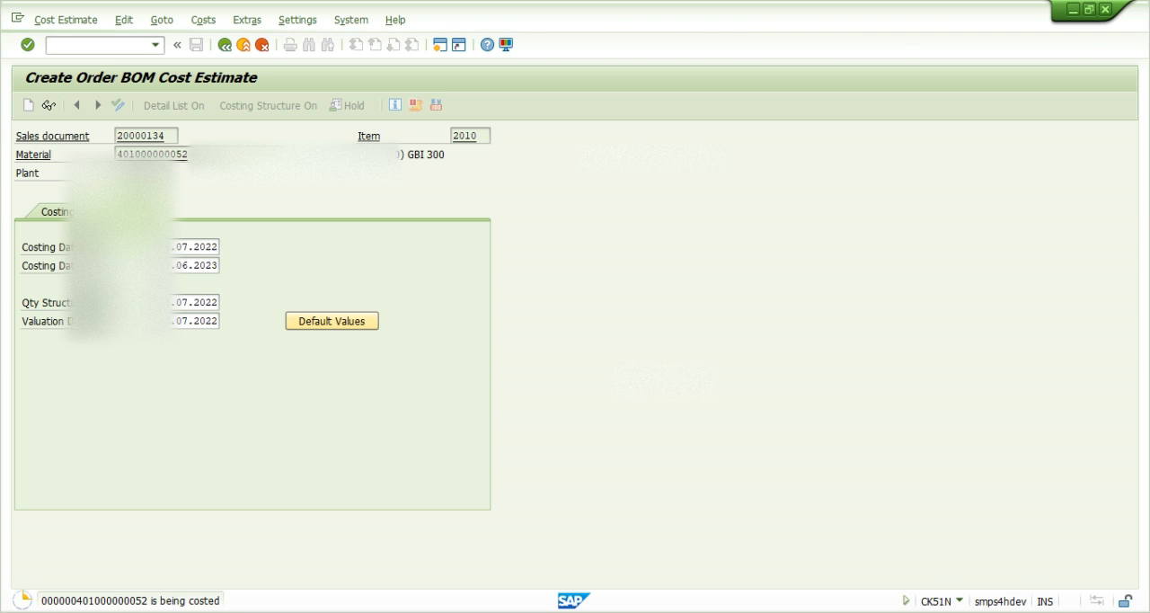
- Leave the quotation in the second SAP session and return to the order BOM cost estimate
{"action": "left_click", "coordinate": [528, 569]}
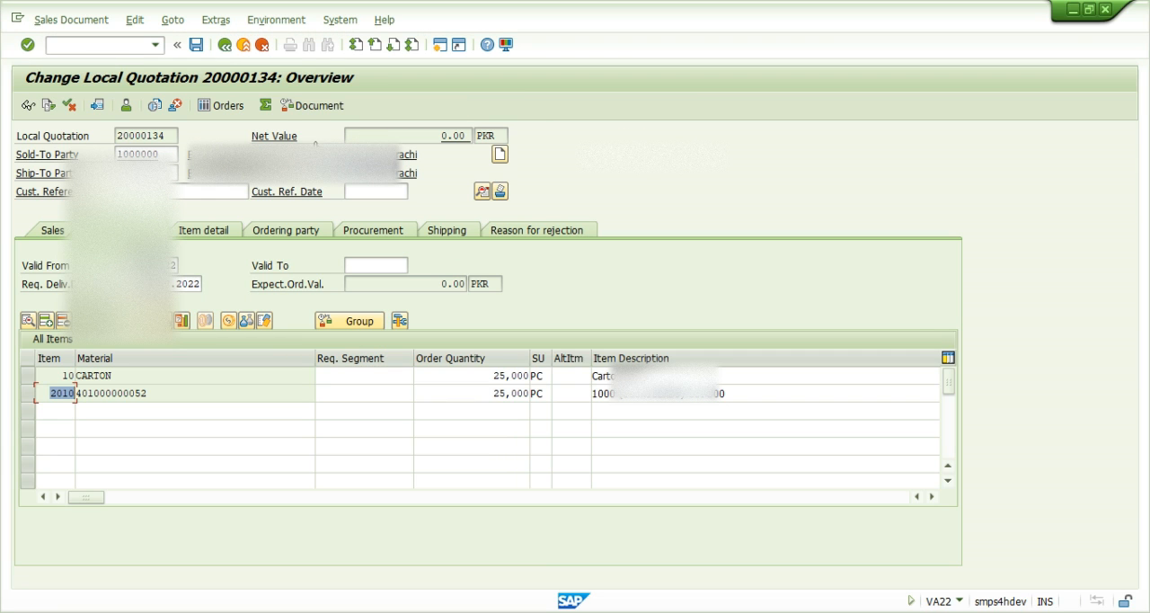
{"action": "left_click", "coordinate": [243, 45]}
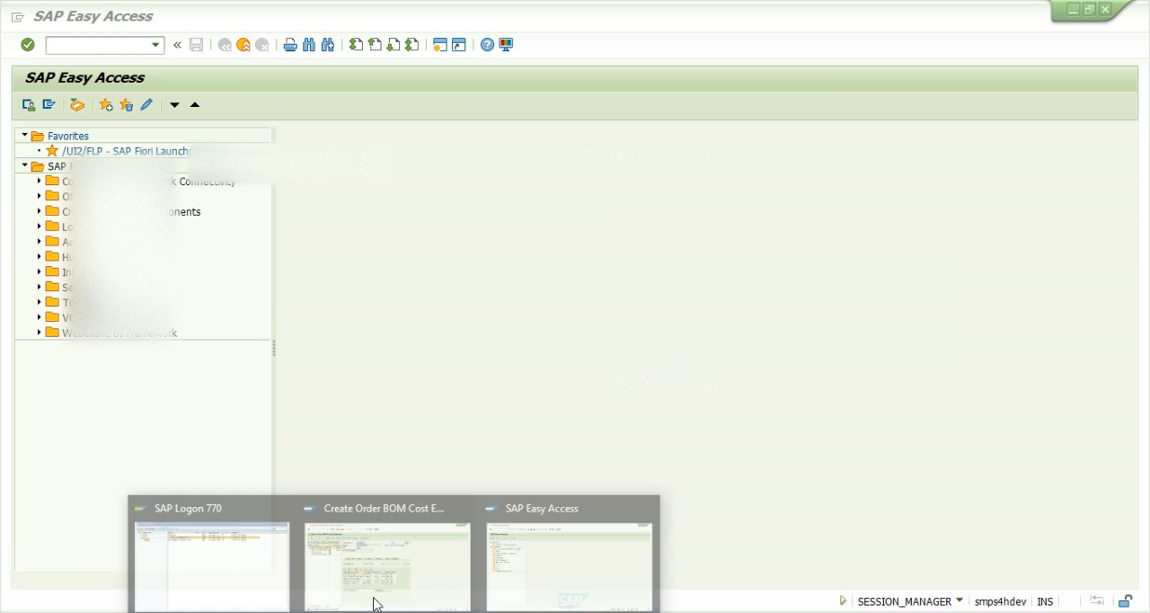
{"action": "left_click", "coordinate": [341, 568]}
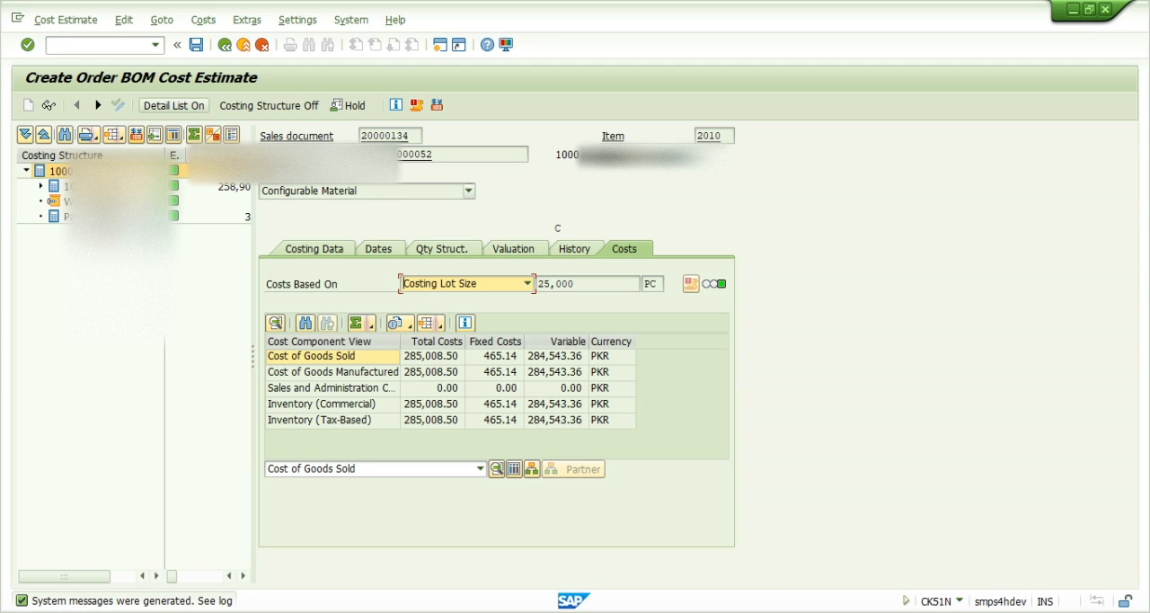
- Show the itemization of the Cost of Goods Sold and examine its activity, material and overhead lines
{"action": "left_click", "coordinate": [493, 473]}
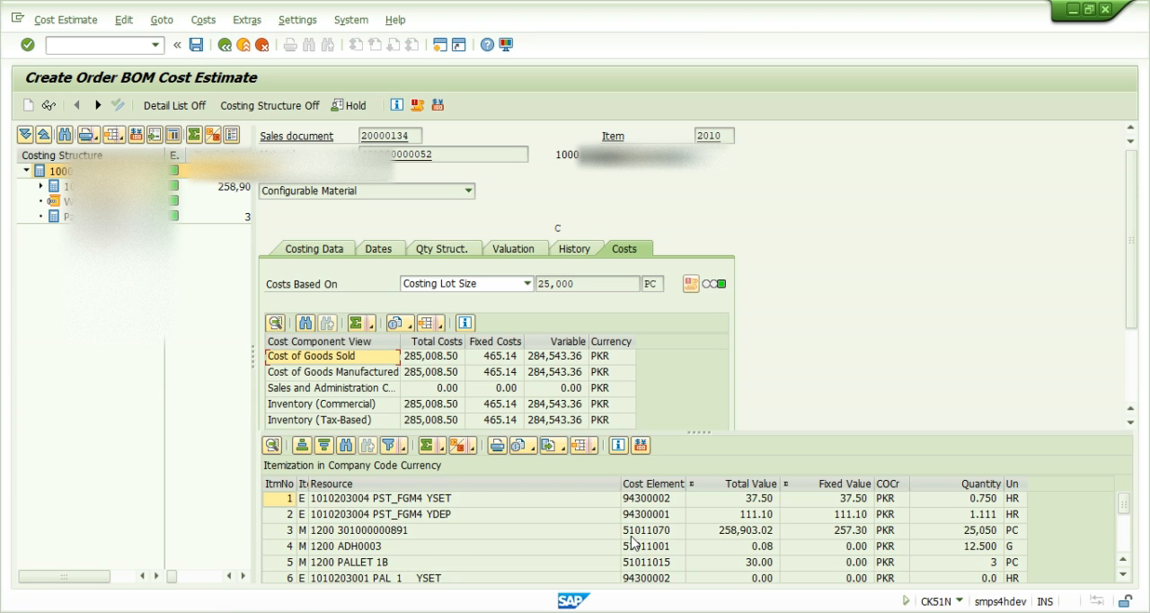
{"action": "scroll", "coordinate": [593, 543], "scroll_direction": "down", "scroll_amount": 3}
{"action": "scroll", "coordinate": [575, 546], "scroll_direction": "up", "scroll_amount": 1}
{"action": "scroll", "coordinate": [572, 547], "scroll_direction": "up", "scroll_amount": 2}
{"action": "left_click", "coordinate": [342, 500]}
{"action": "left_click", "coordinate": [339, 515]}
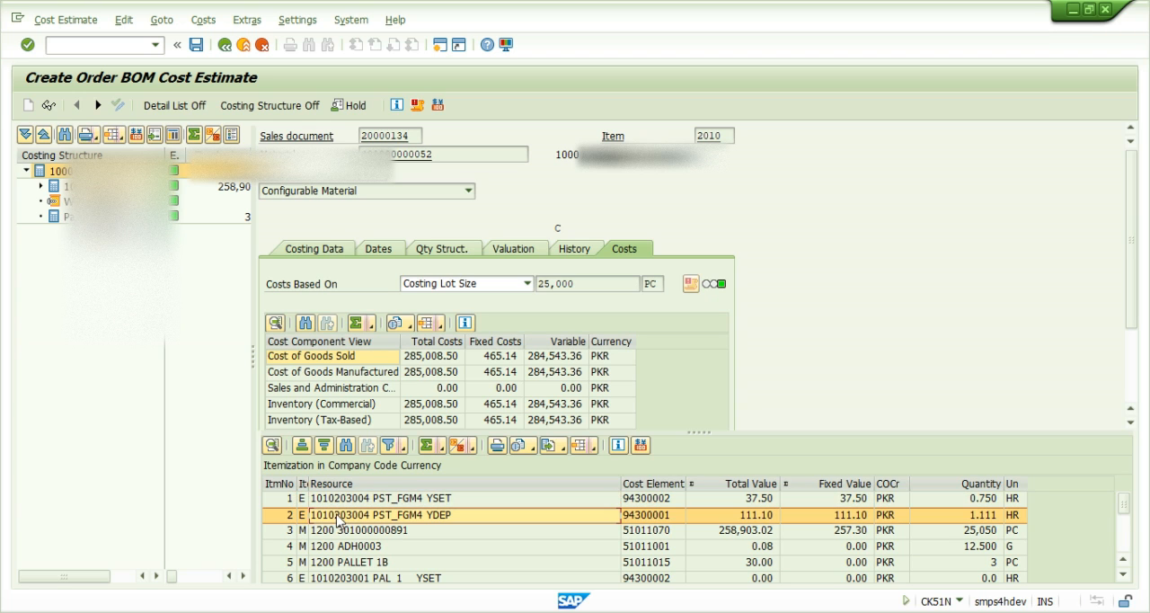
{"action": "left_click", "coordinate": [334, 500]}
{"action": "left_click", "coordinate": [334, 515]}
{"action": "left_click", "coordinate": [338, 532]}
{"action": "left_click", "coordinate": [335, 547]}
{"action": "scroll", "coordinate": [333, 552], "scroll_direction": "down", "scroll_amount": 3}
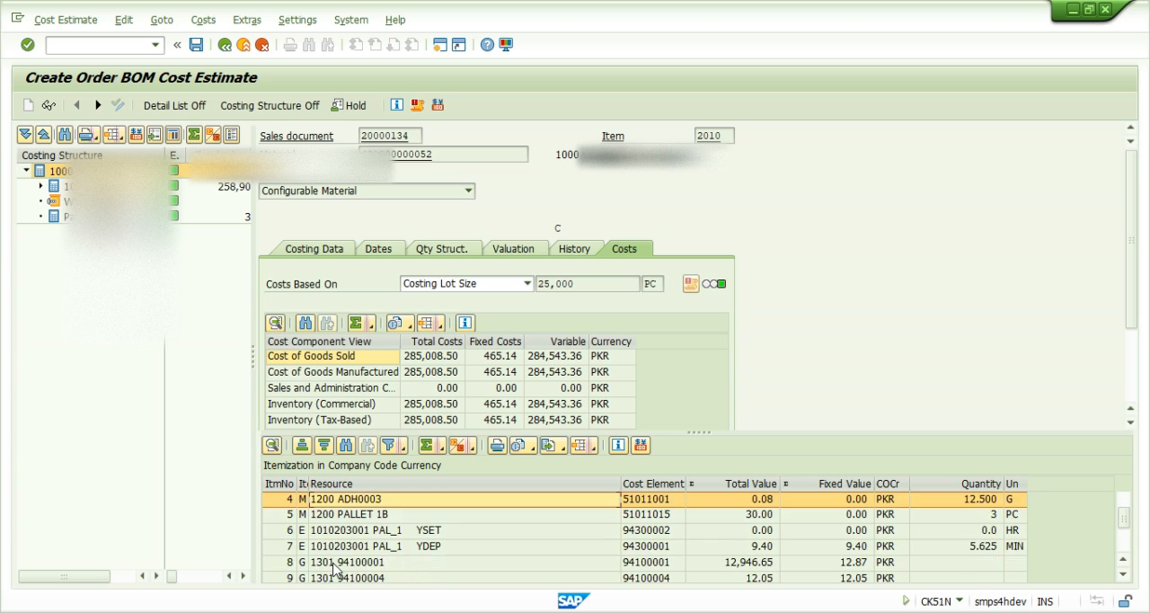
{"action": "left_click", "coordinate": [323, 501]}
{"action": "left_click", "coordinate": [326, 514]}
{"action": "left_click", "coordinate": [332, 548]}
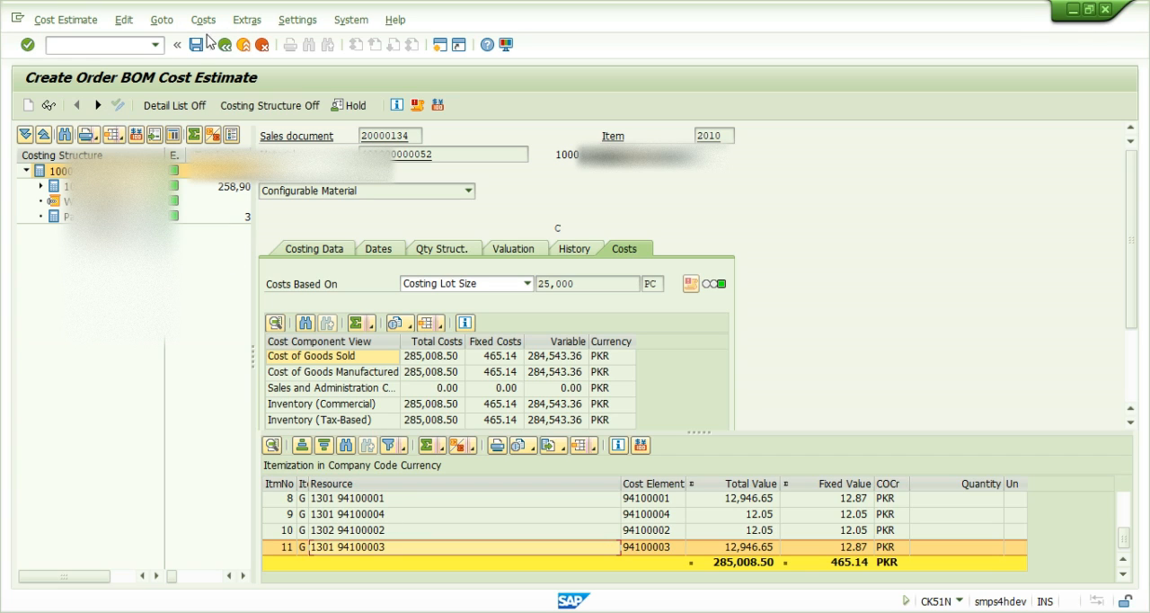
- Exit the order BOM cost estimate without saving and go back to SAP Easy Access
{"action": "key", "text": "F12"}
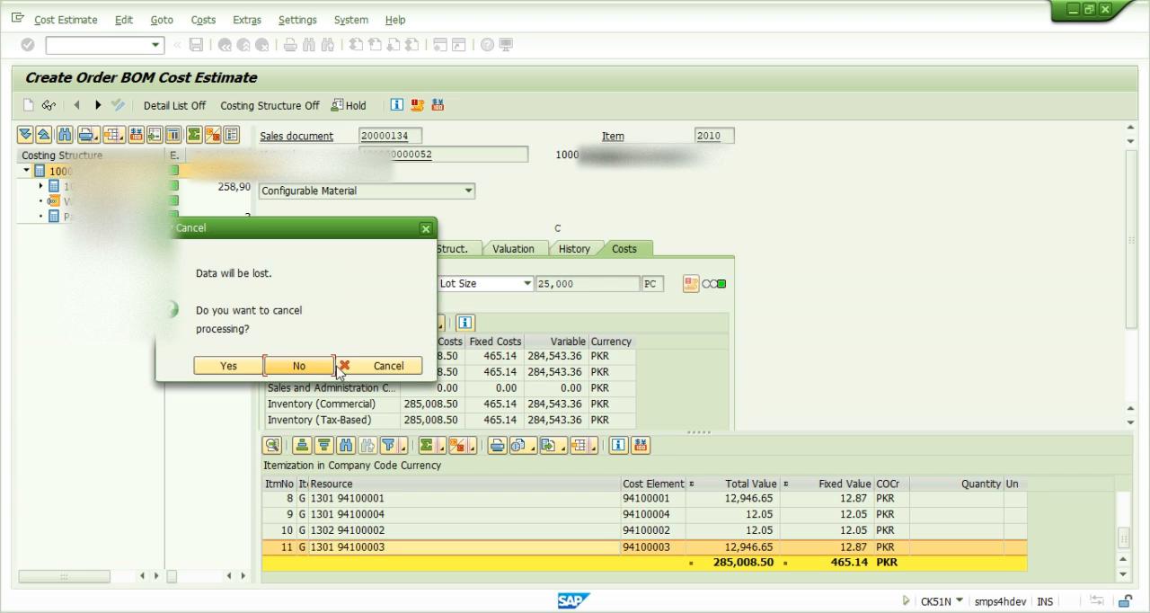
{"action": "left_click", "coordinate": [317, 368]}
{"action": "left_click", "coordinate": [224, 50]}
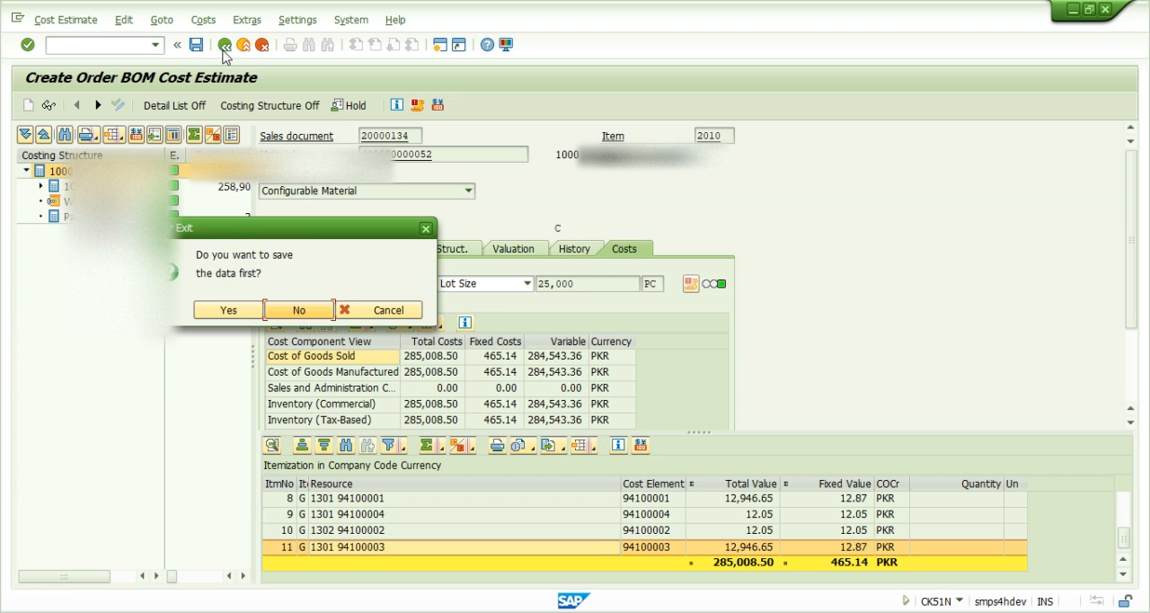
{"action": "left_click", "coordinate": [312, 312]}
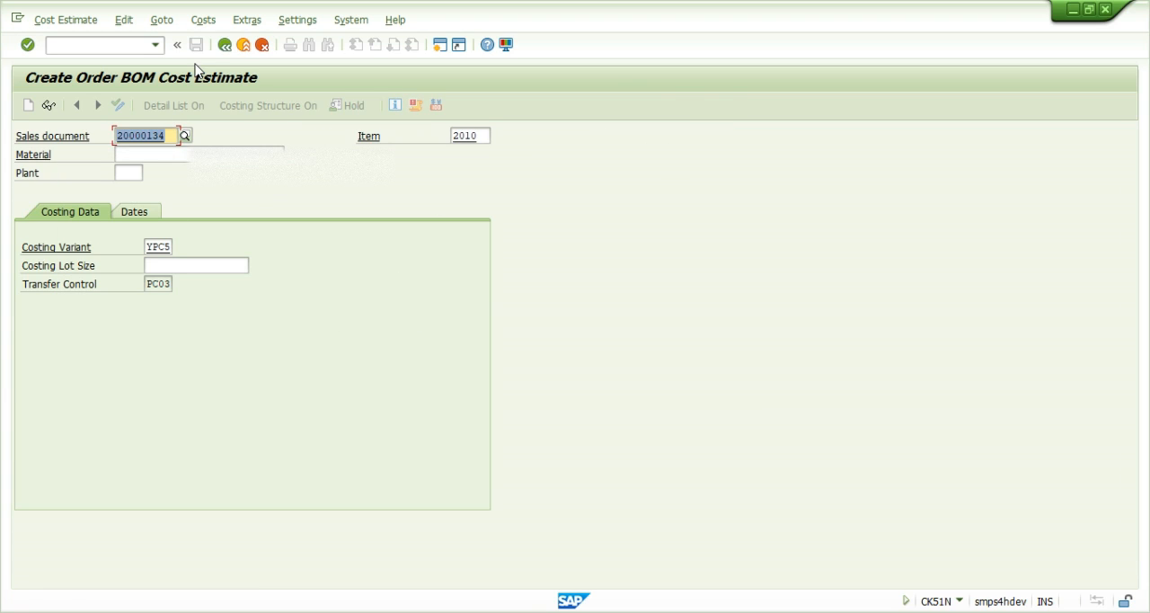
{"action": "left_click", "coordinate": [230, 50]}
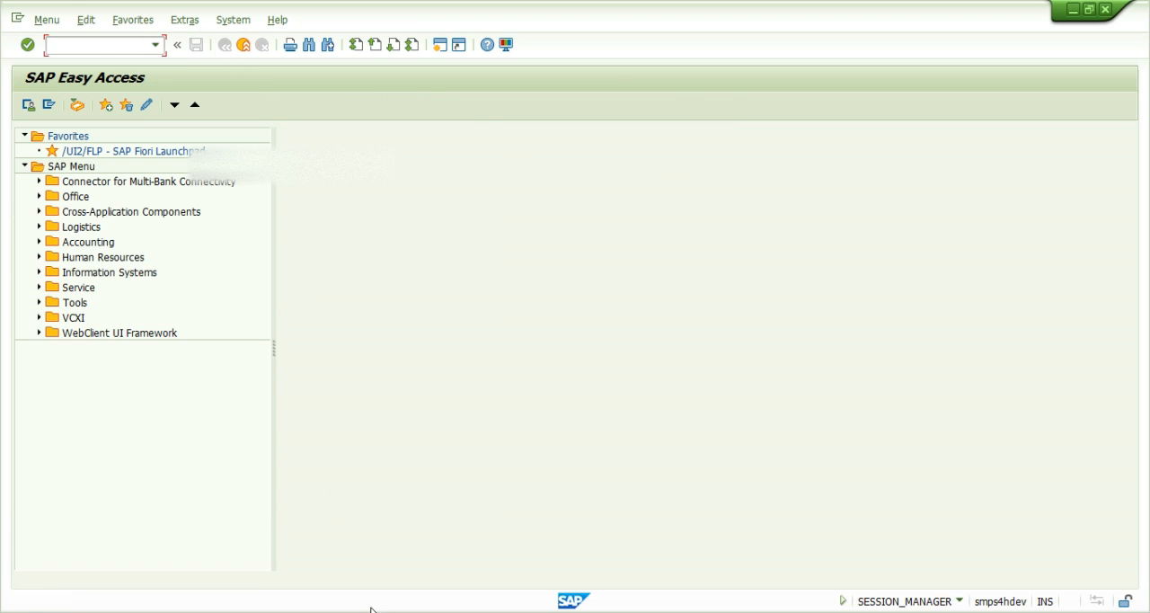
- Reopen the quotation with VA22 in the second SAP session and display the pricing conditions of item 2010
{"action": "left_click", "coordinate": [580, 570]}
{"action": "key", "text": "Return"}
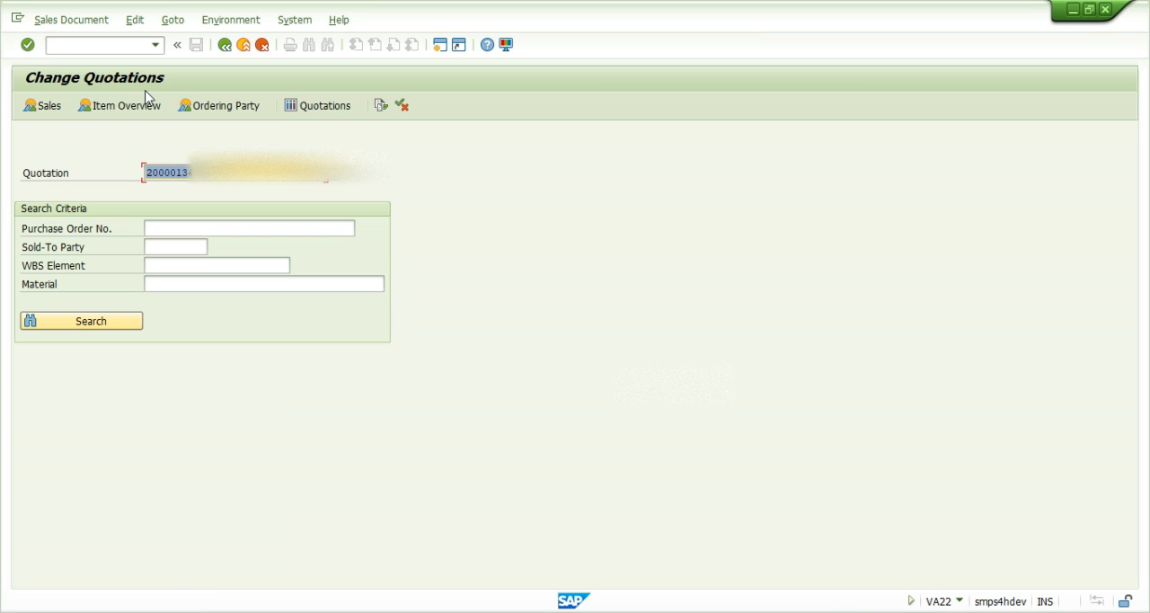
{"action": "key", "text": "Return"}
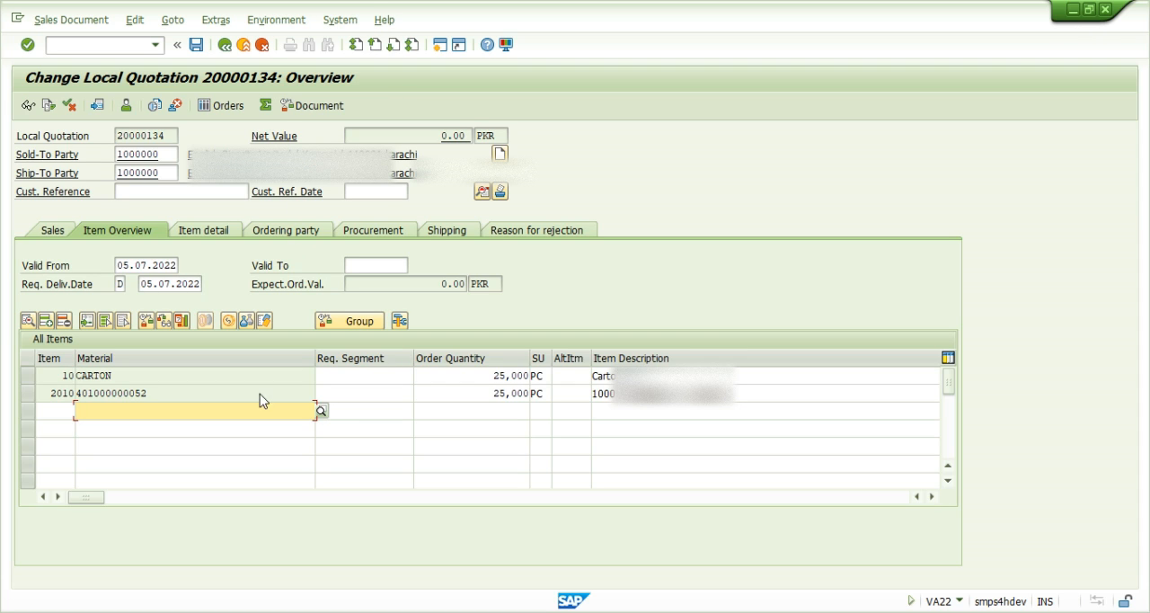
{"action": "left_click", "coordinate": [161, 393]}
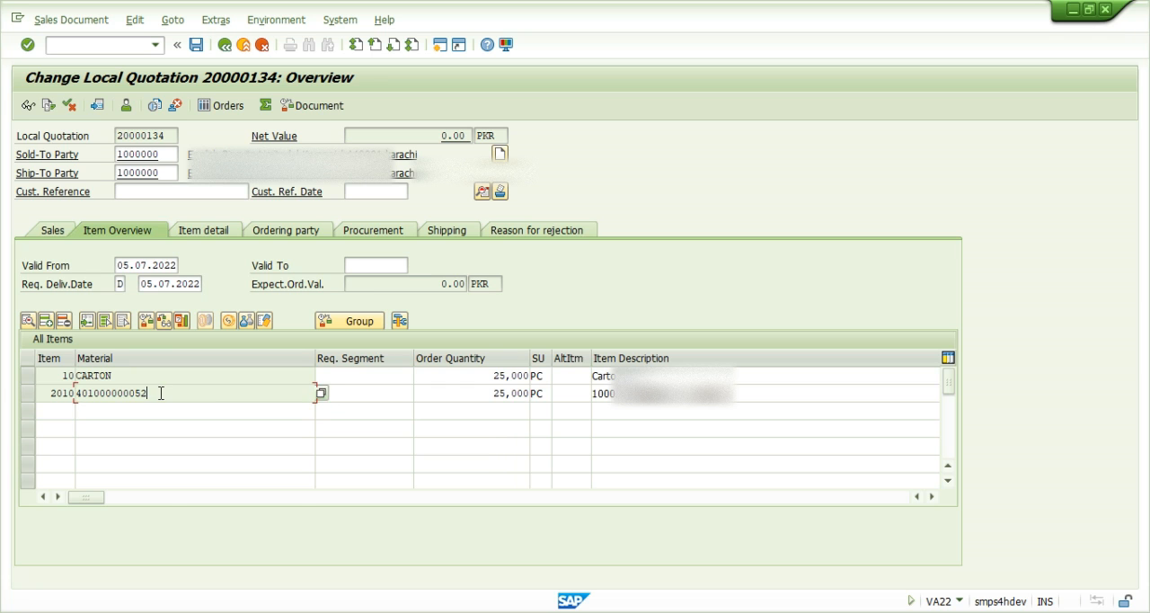
{"action": "double_click", "coordinate": [161, 392]}
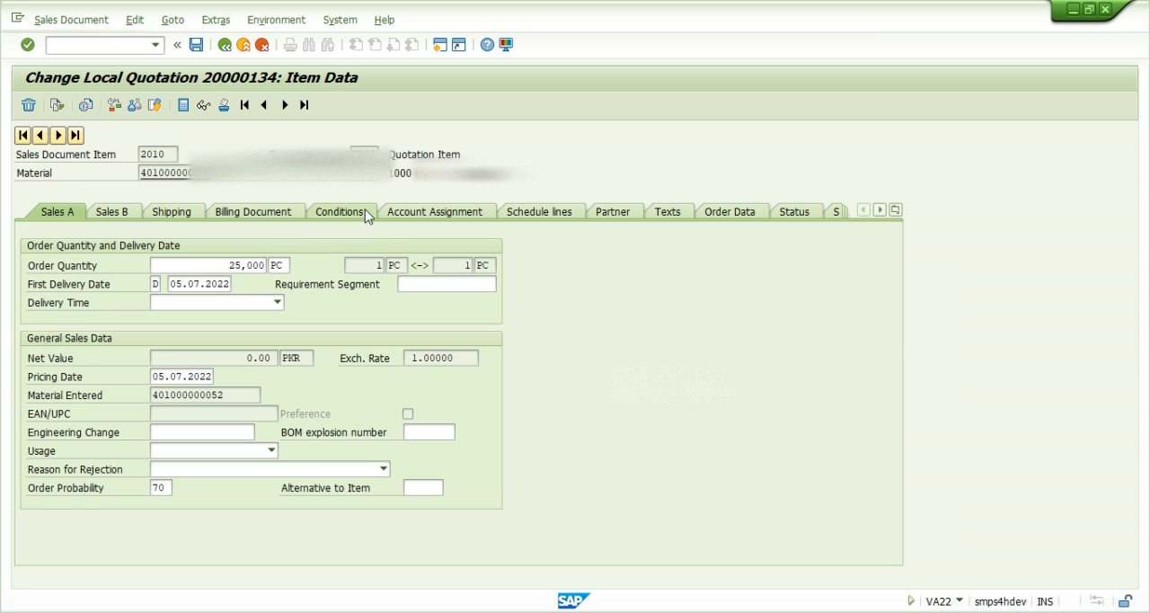
{"action": "left_click", "coordinate": [367, 213]}
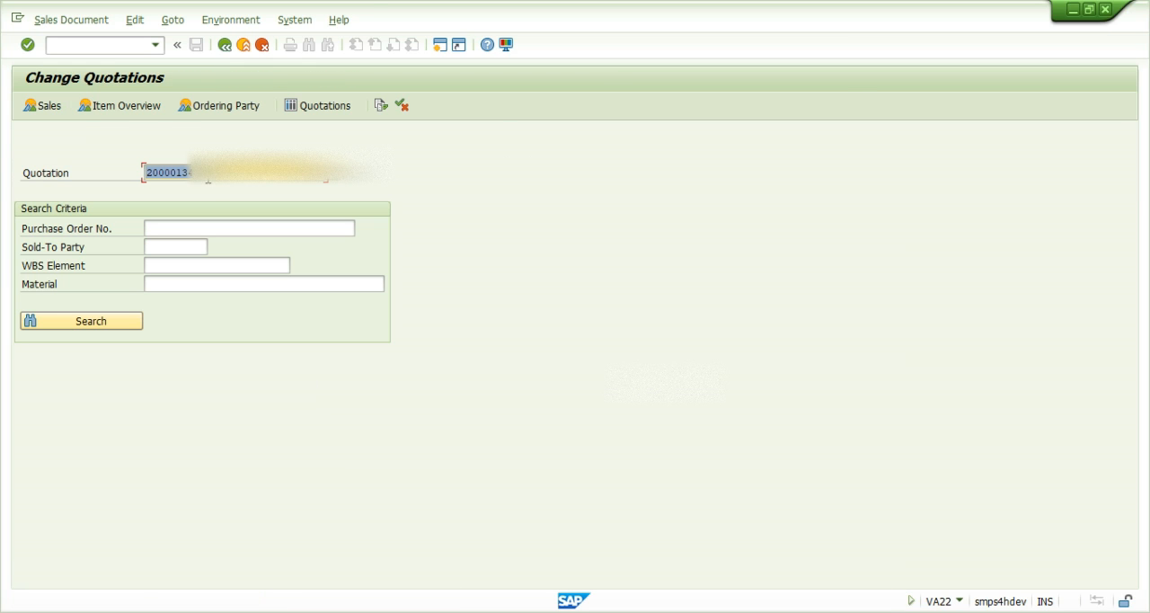
{"action": "key", "text": "Return"}
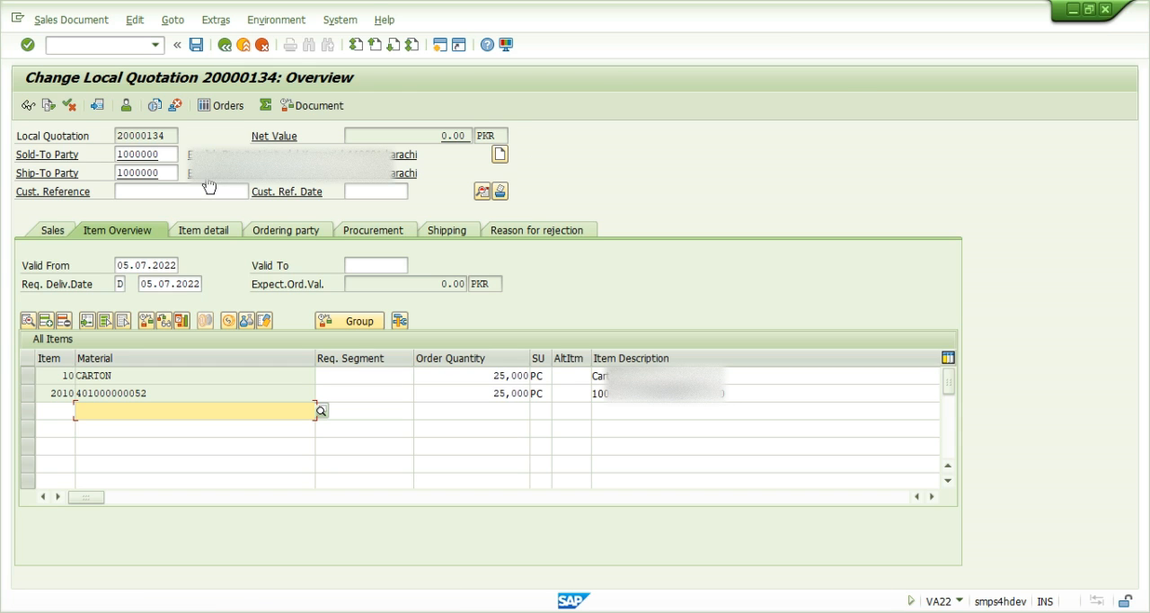
{"action": "double_click", "coordinate": [139, 394]}
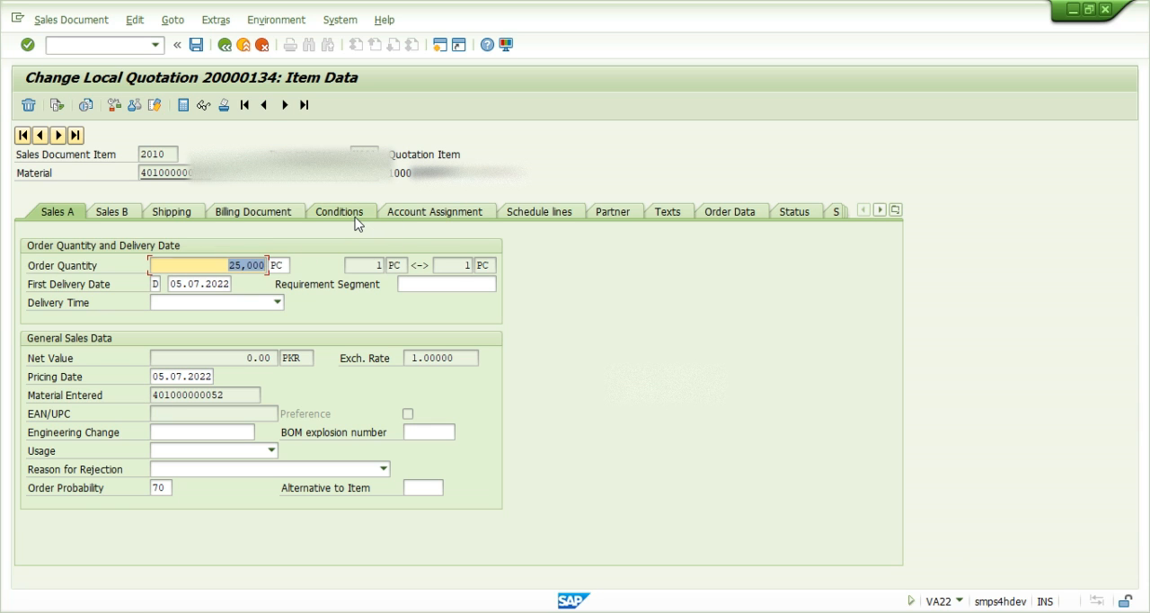
{"action": "left_click", "coordinate": [355, 216]}
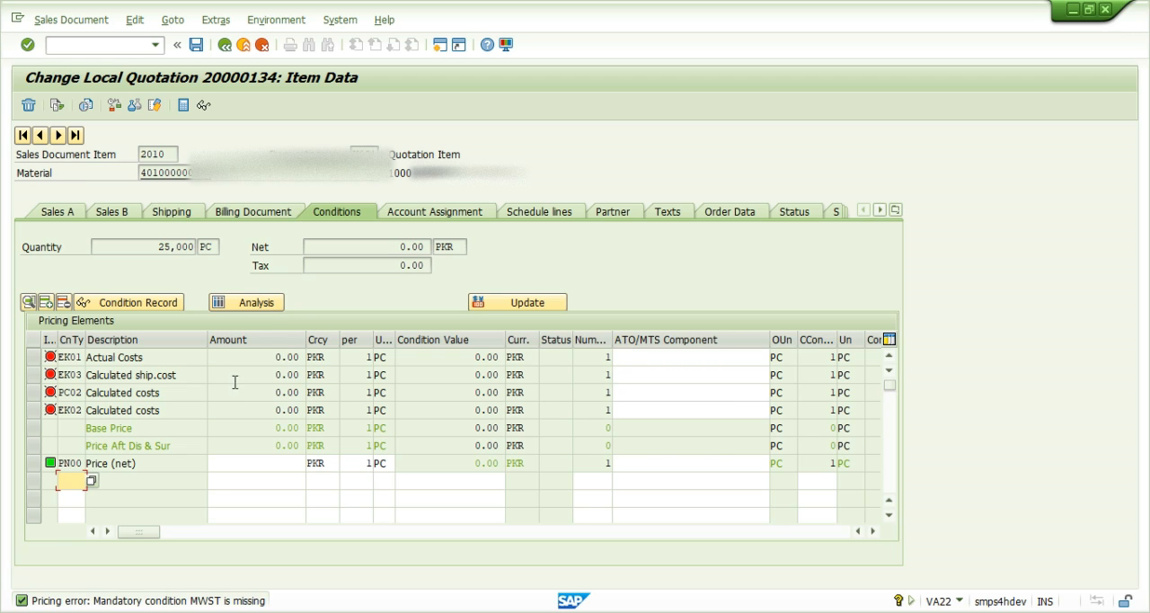
- Cost item 2010 from its pricing conditions with the proposed dates, and save the cost estimate with its itemization
{"action": "left_click", "coordinate": [182, 107]}
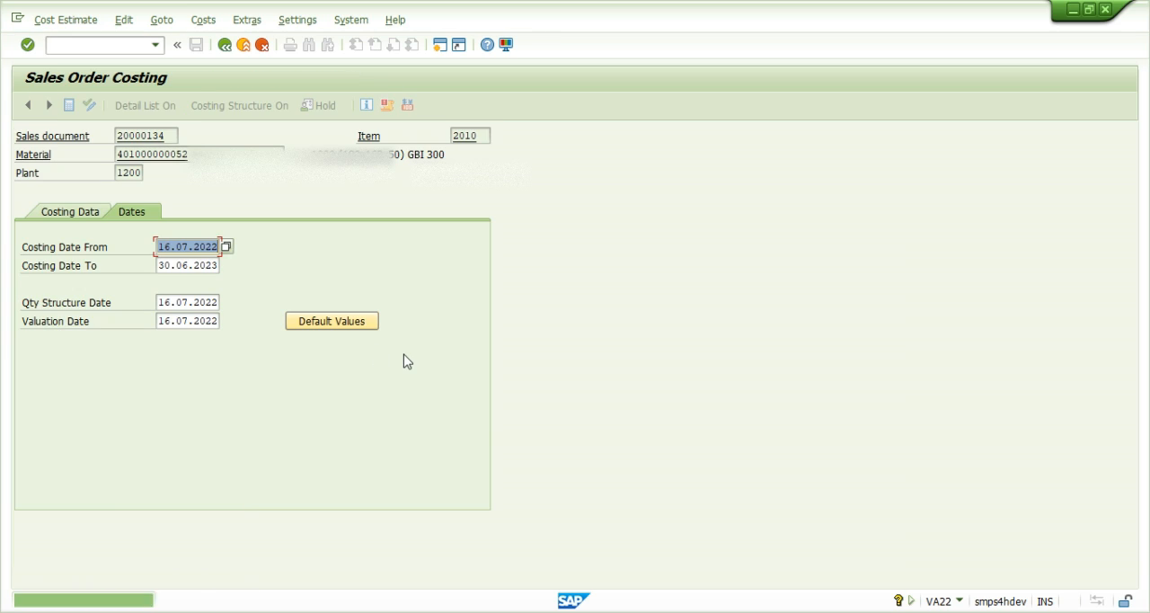
{"action": "key", "text": "Return"}
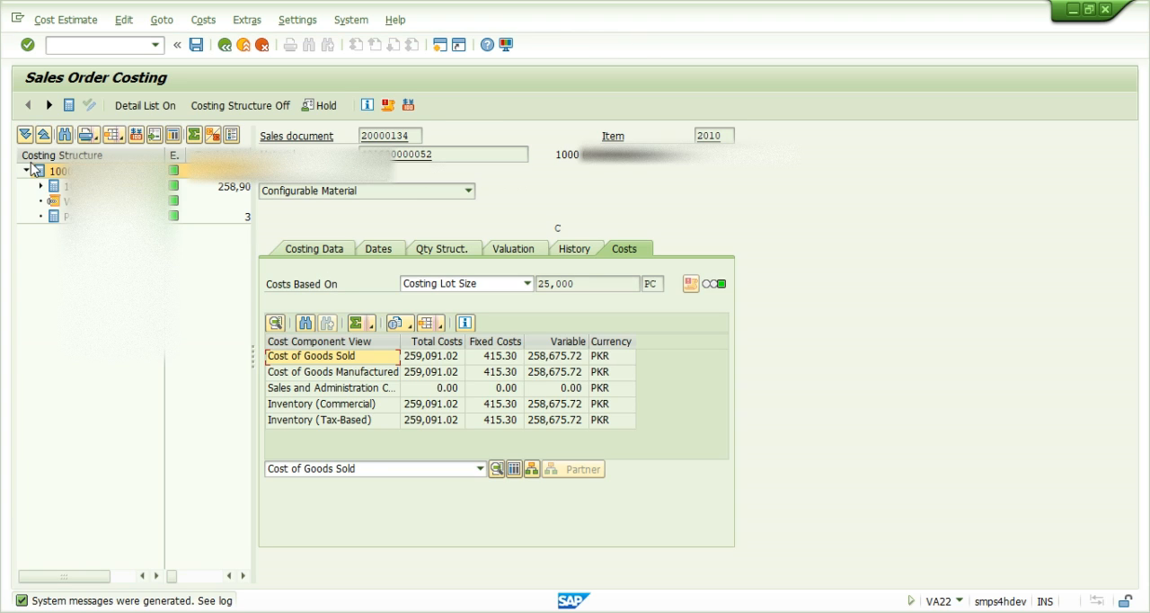
{"action": "left_click", "coordinate": [41, 186]}
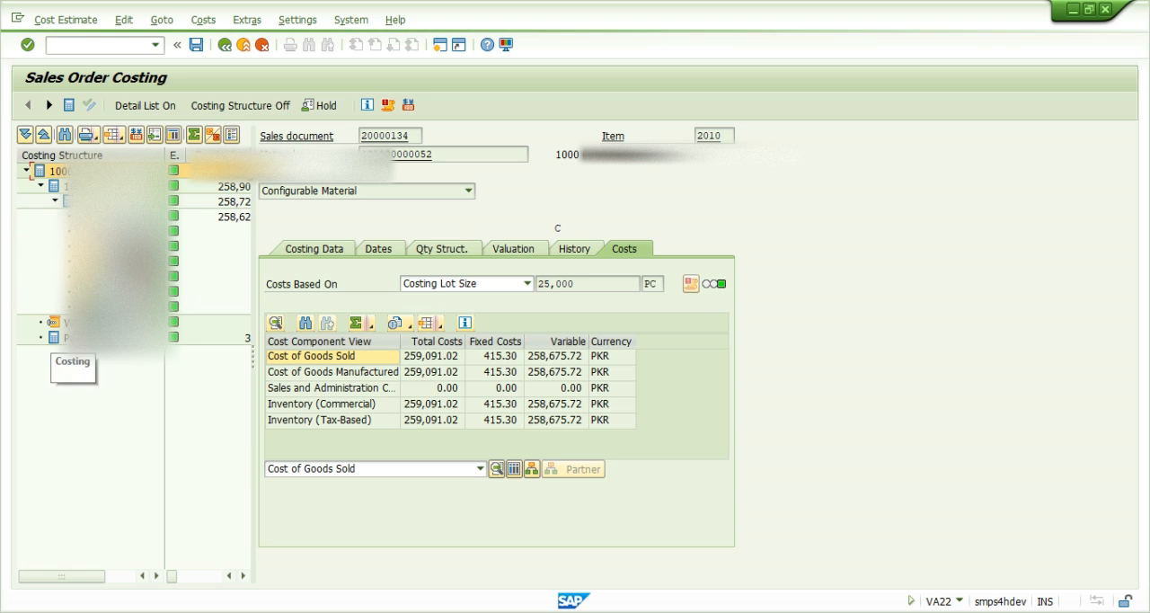
{"action": "left_click_drag", "start_coordinate": [252, 357], "coordinate": [374, 358]}
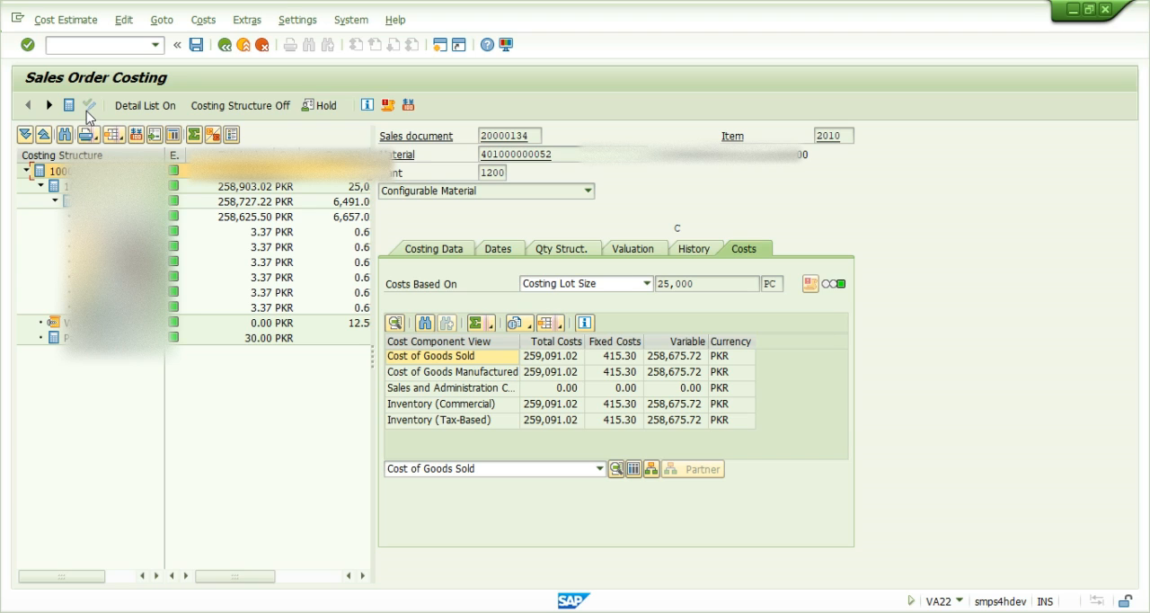
{"action": "left_click", "coordinate": [196, 45]}
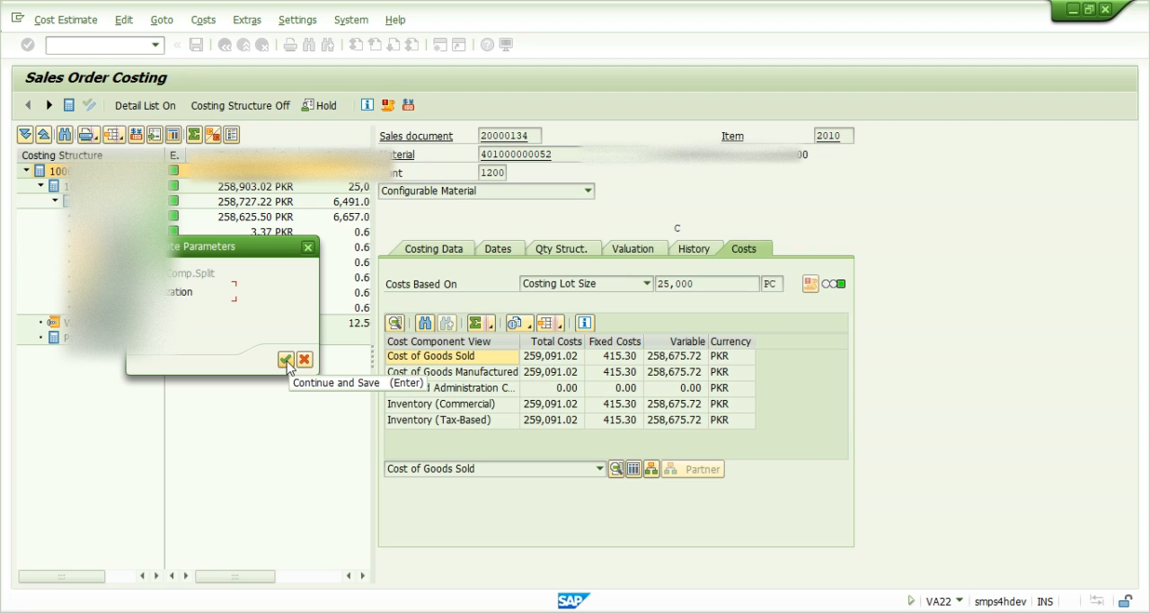
{"action": "left_click", "coordinate": [286, 360]}
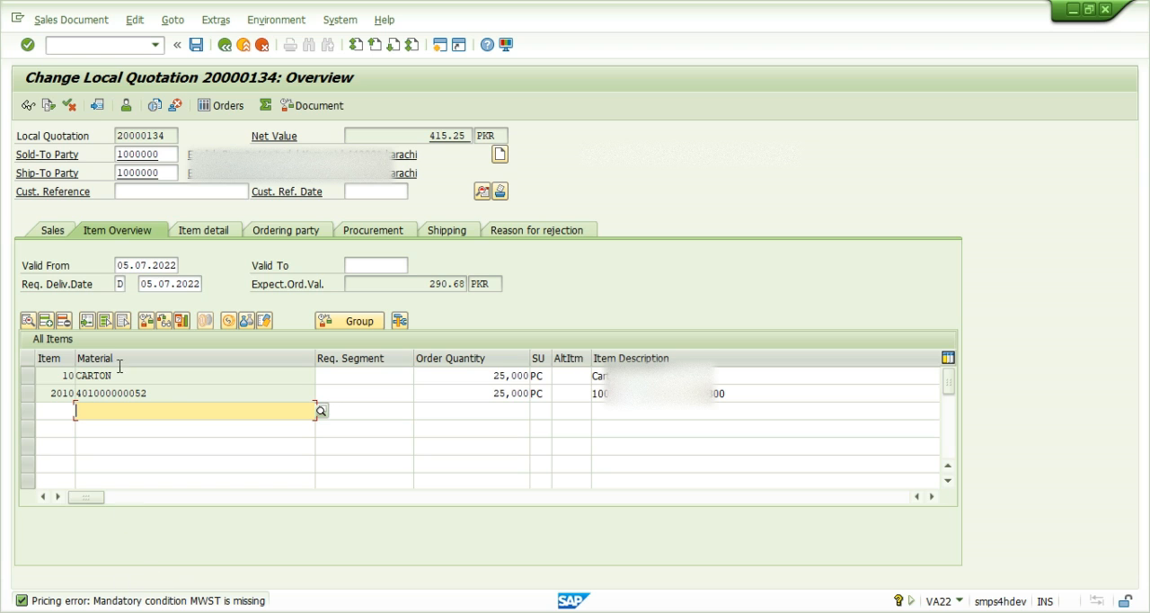
- Save the quotation and reopen it for changes
{"action": "left_click", "coordinate": [195, 44]}
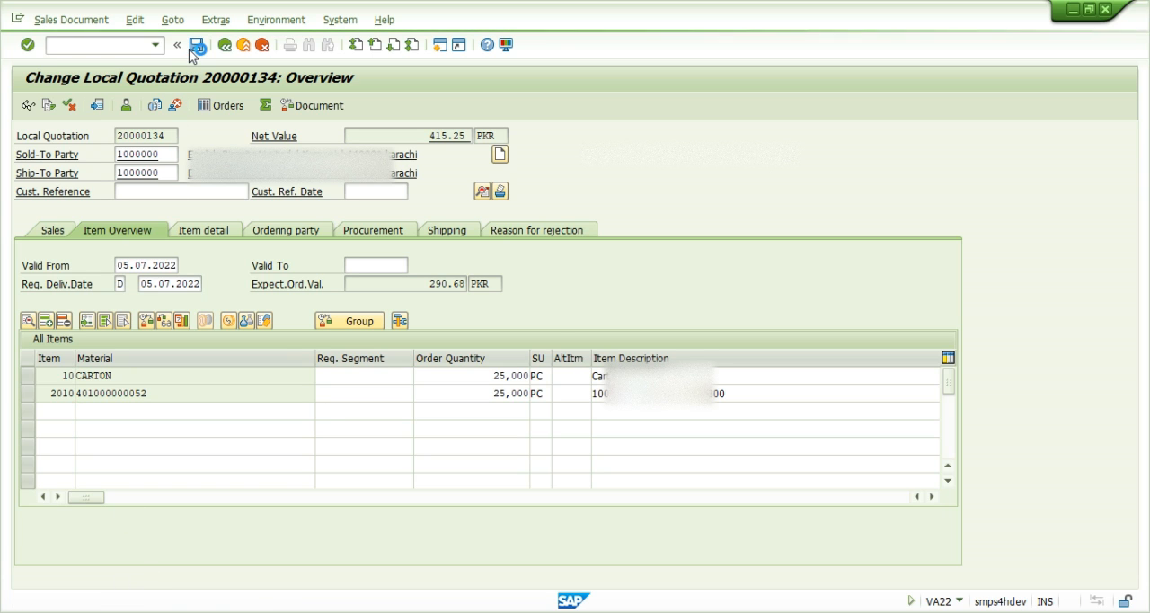
{"action": "left_click", "coordinate": [222, 331]}
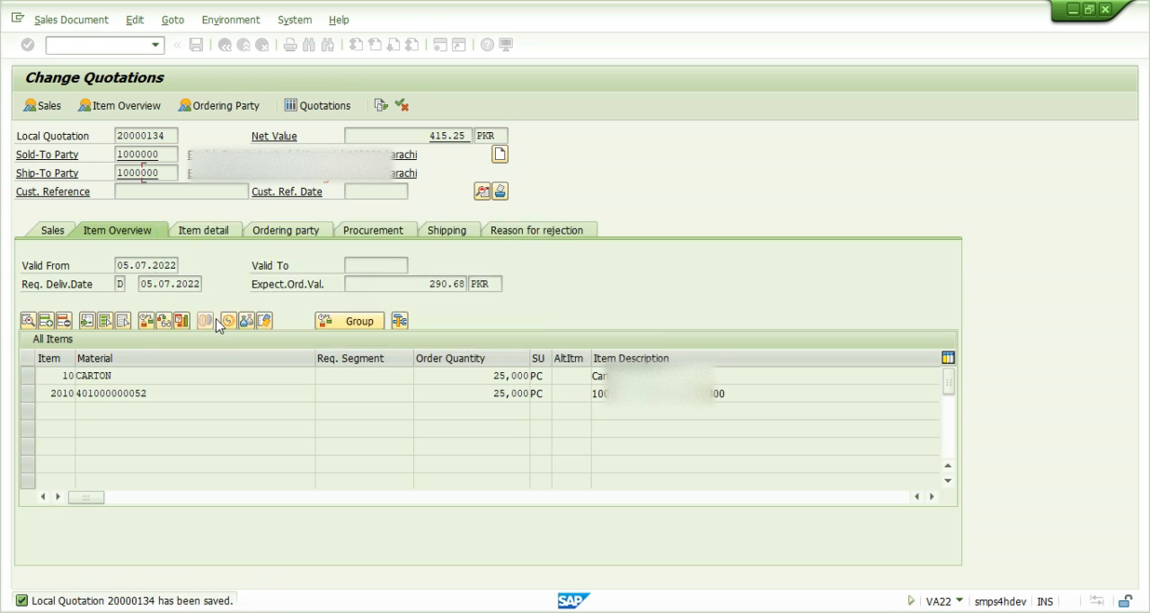
{"action": "key", "text": "Return"}
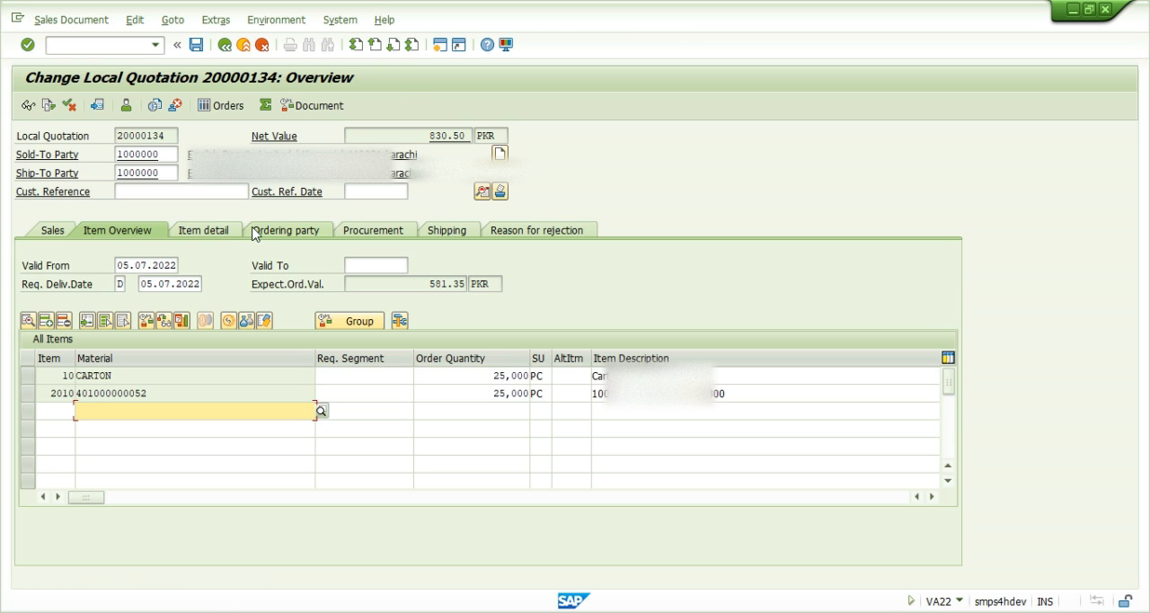
- Examine the Actual Costs (EK01) and Calculated ship.cost (EK03) amounts in the pricing conditions of item 2010
{"action": "double_click", "coordinate": [156, 393]}
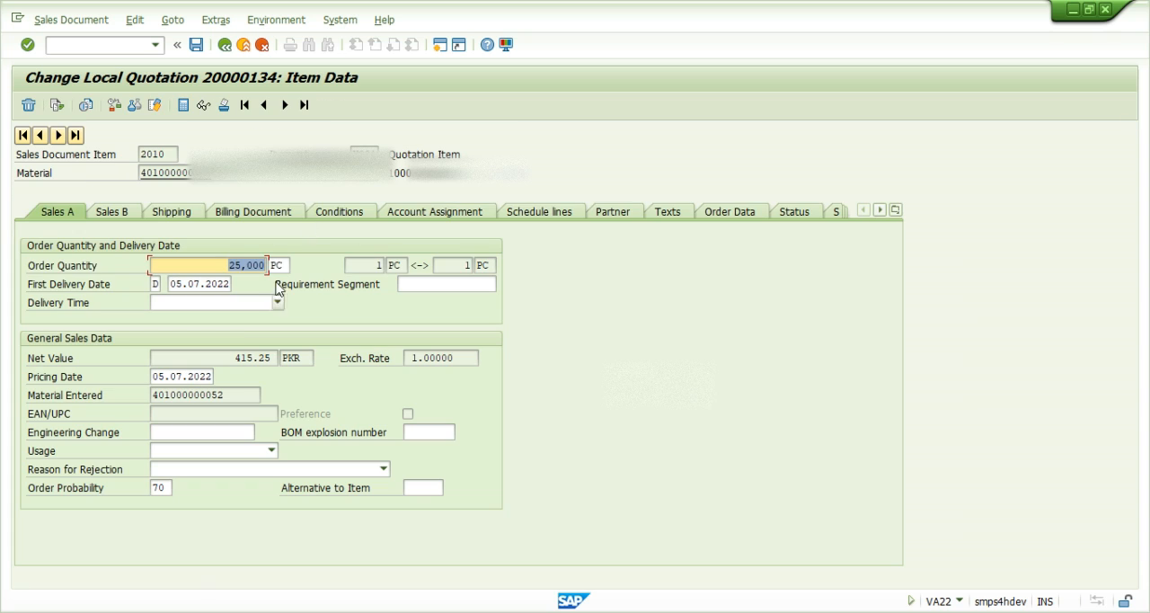
{"action": "left_click", "coordinate": [349, 213]}
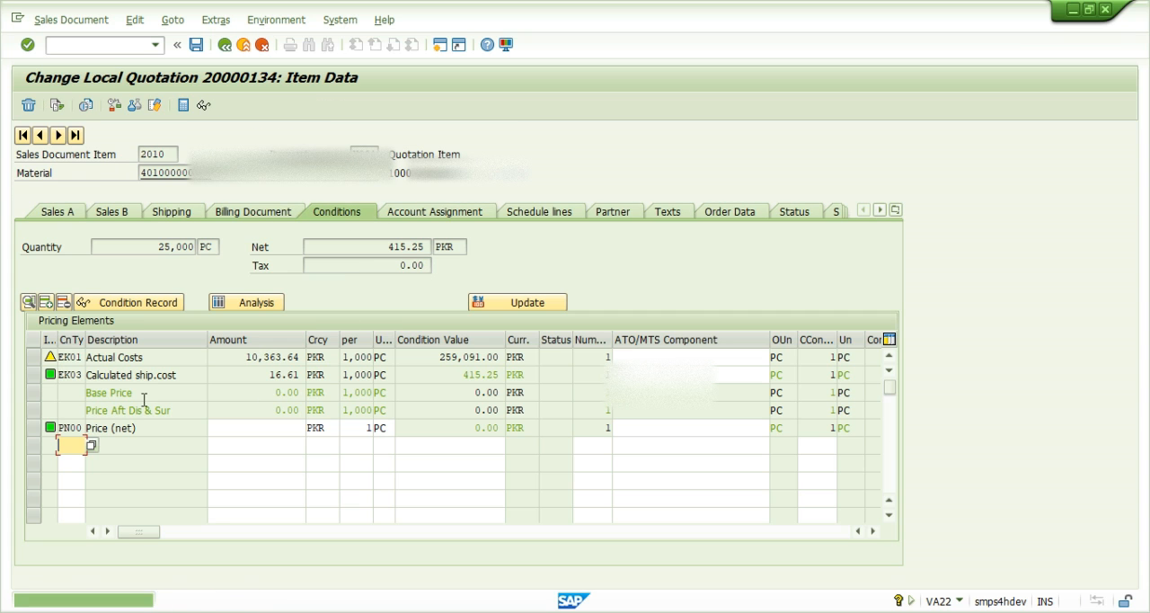
{"action": "left_click", "coordinate": [58, 356]}
{"action": "left_click_drag", "start_coordinate": [87, 338], "coordinate": [91, 338]}
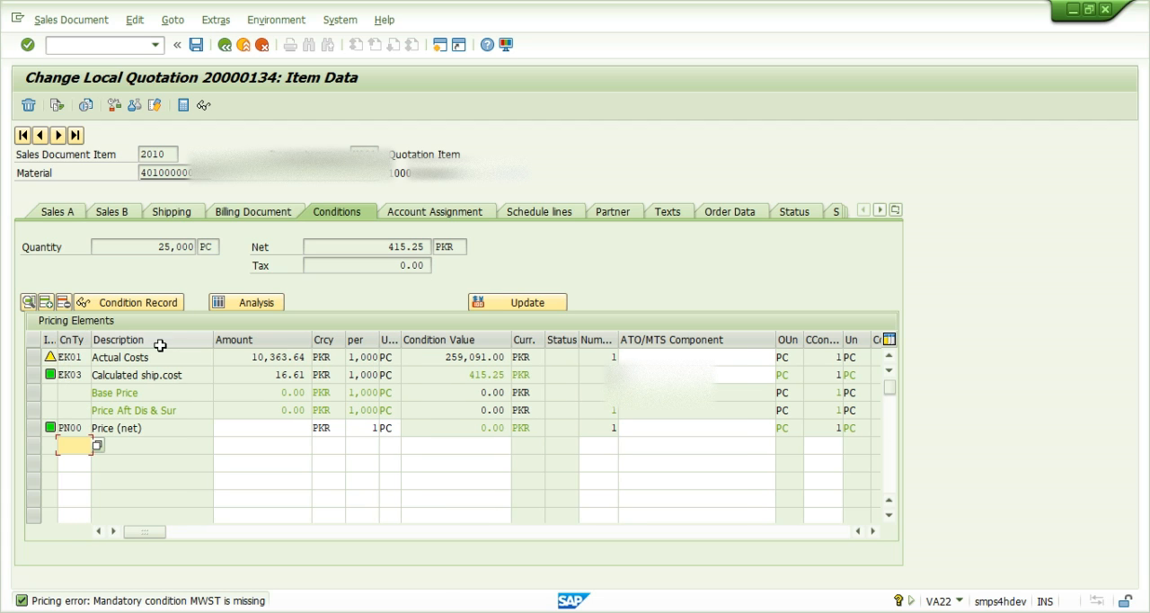
{"action": "double_click", "coordinate": [270, 356]}
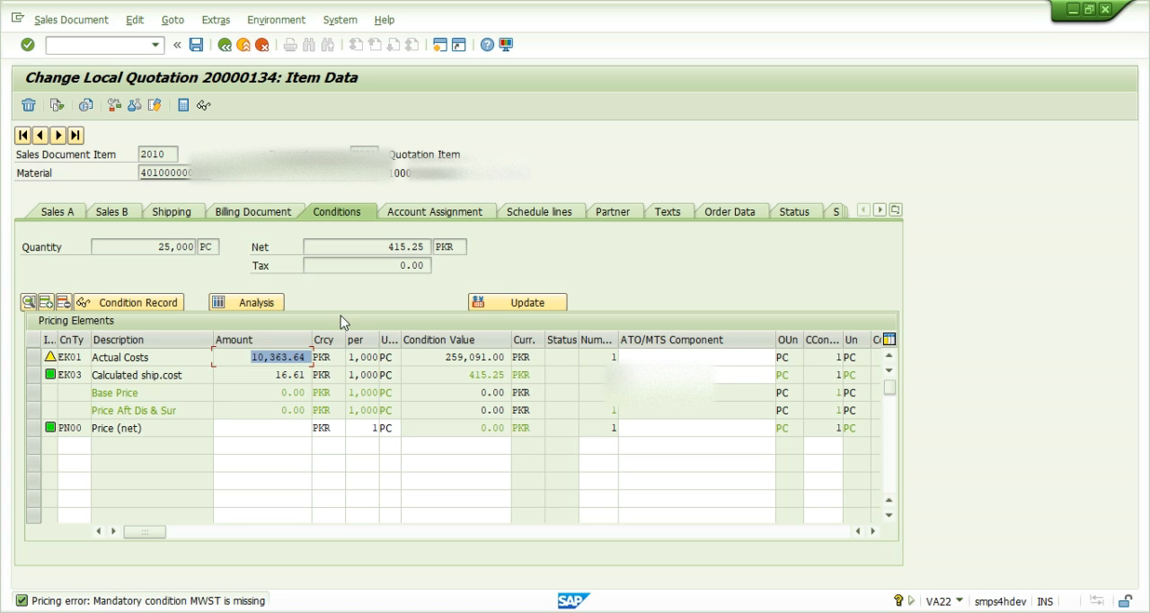
{"action": "left_click", "coordinate": [225, 179]}
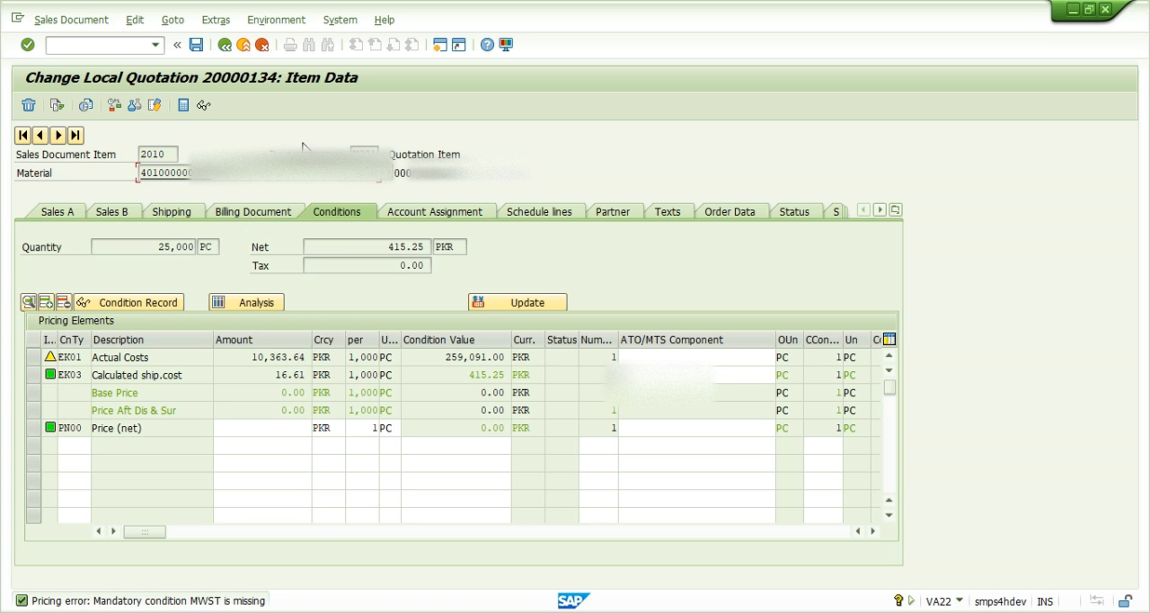
{"action": "left_click", "coordinate": [227, 48]}
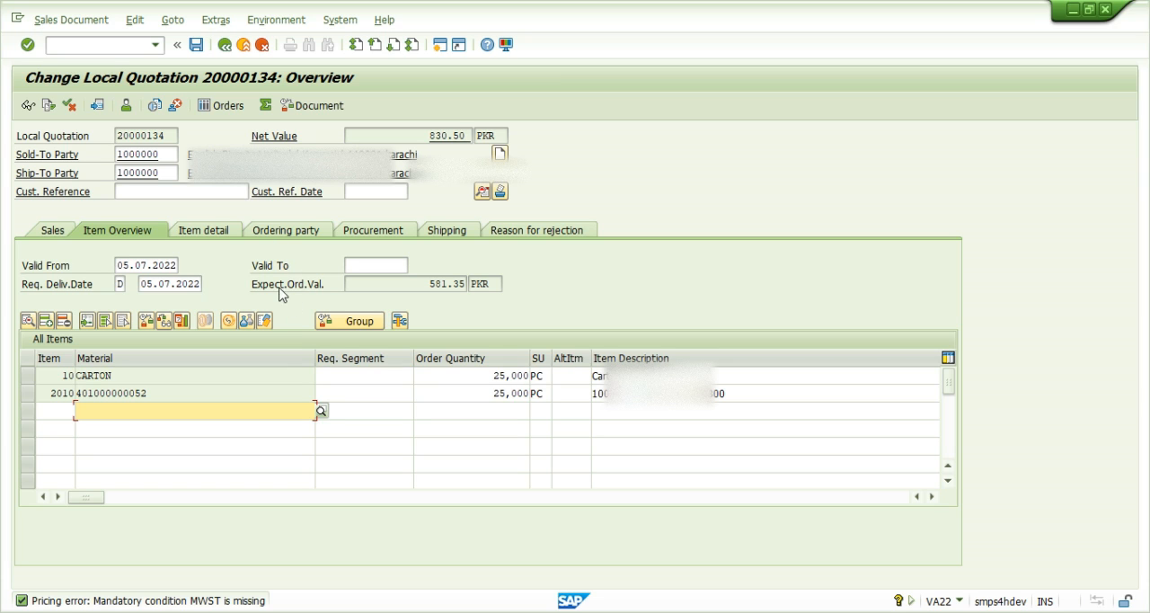
{"action": "left_click", "coordinate": [192, 387]}
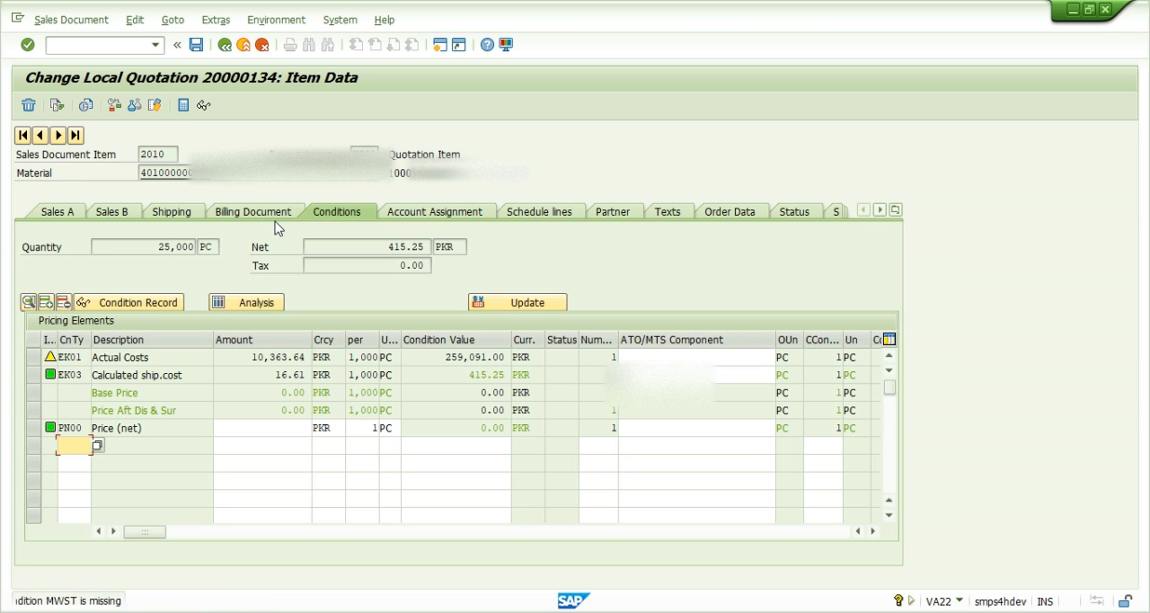